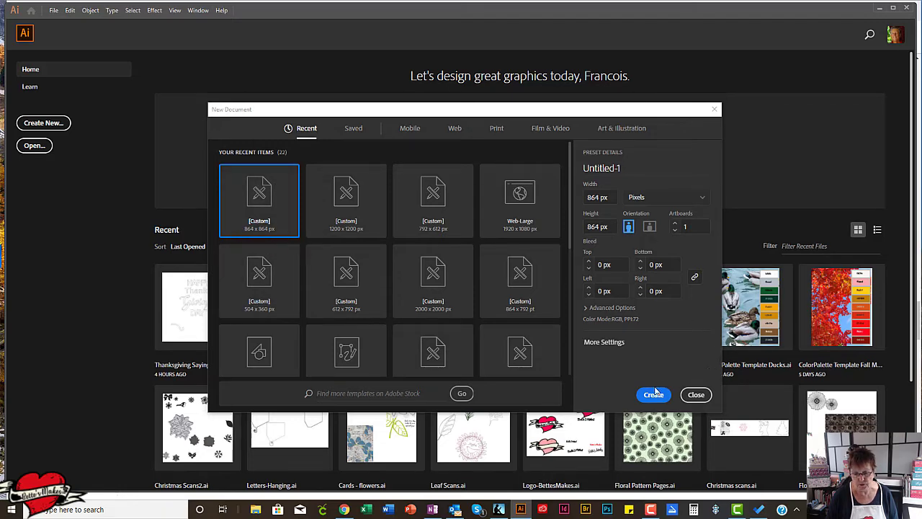
Create a new 864 x 864 px document named "Christmas Greeting" and maximize the program window.
{"action": "left_click_drag", "start_coordinate": [628, 168], "coordinate": [559, 166]}
{"action": "type", "text": "Cr"}
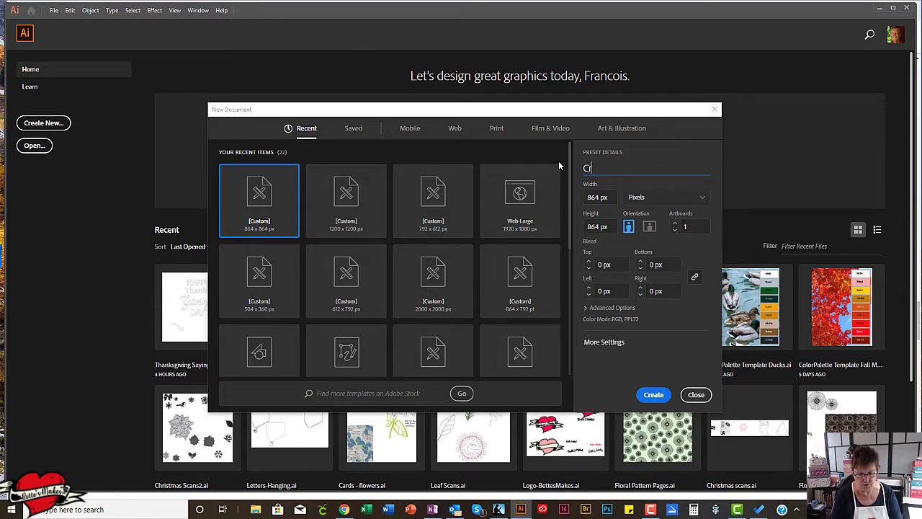
{"action": "type", "text": "sitmas Gr"}
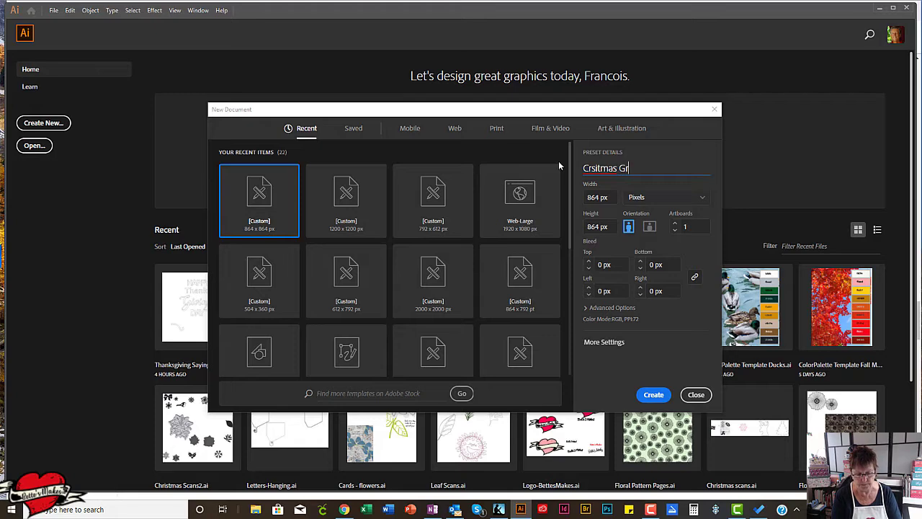
{"action": "type", "text": "eeting"}
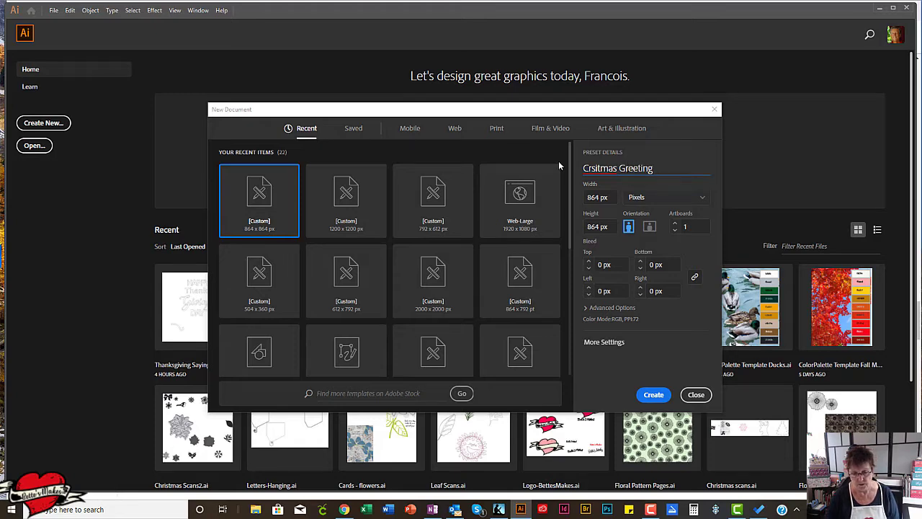
{"action": "key", "text": "ctrl+a"}
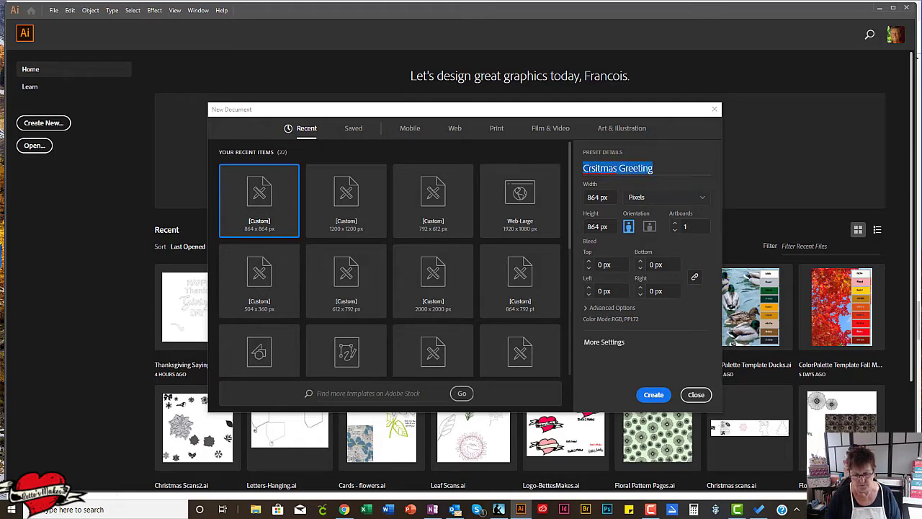
{"action": "key", "text": "BackSpace"}
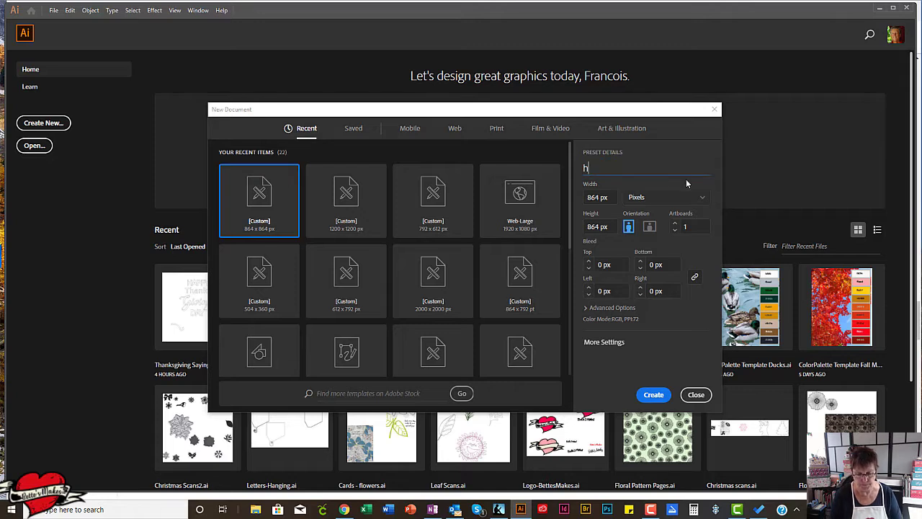
{"action": "type", "text": "Christ"}
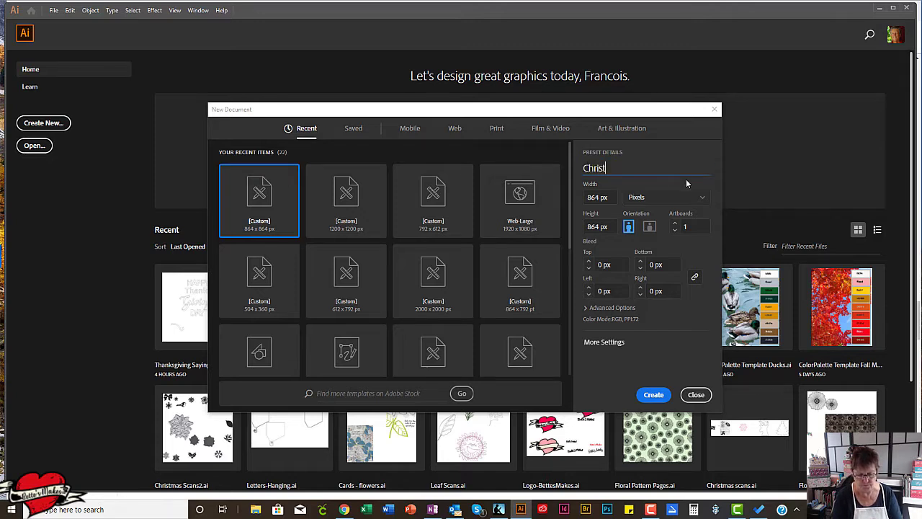
{"action": "type", "text": "mas Gr"}
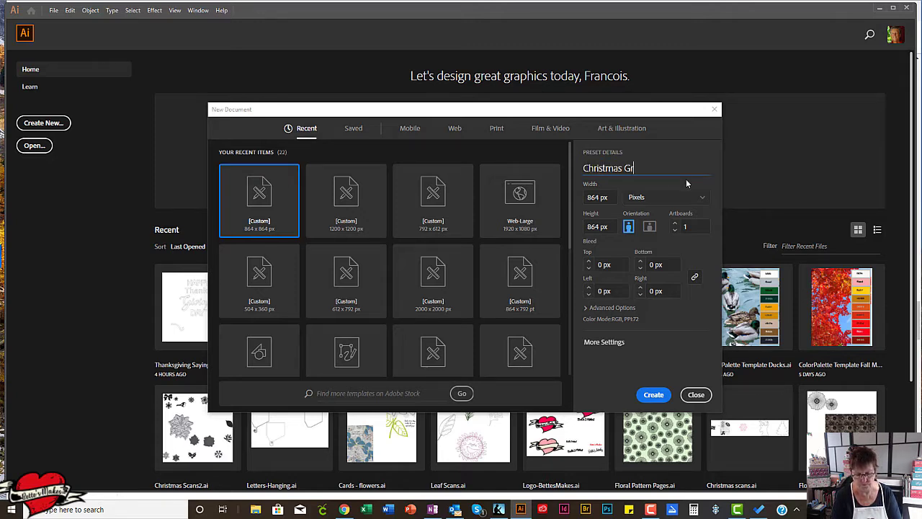
{"action": "type", "text": "eeling"}
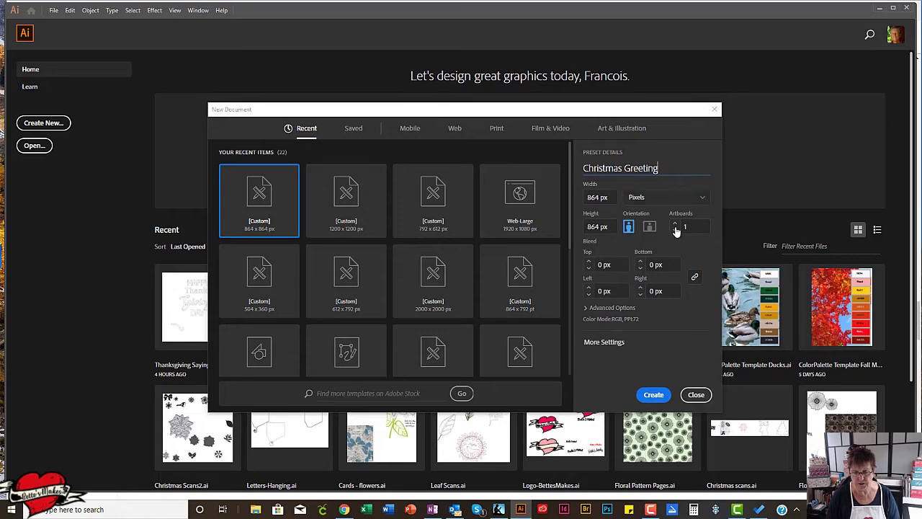
{"action": "left_click", "coordinate": [655, 398]}
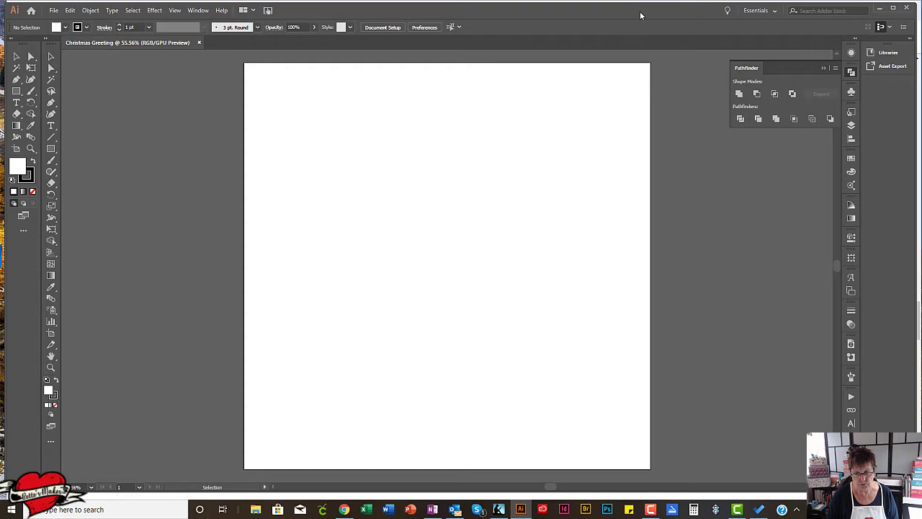
{"action": "double_click", "coordinate": [639, 11]}
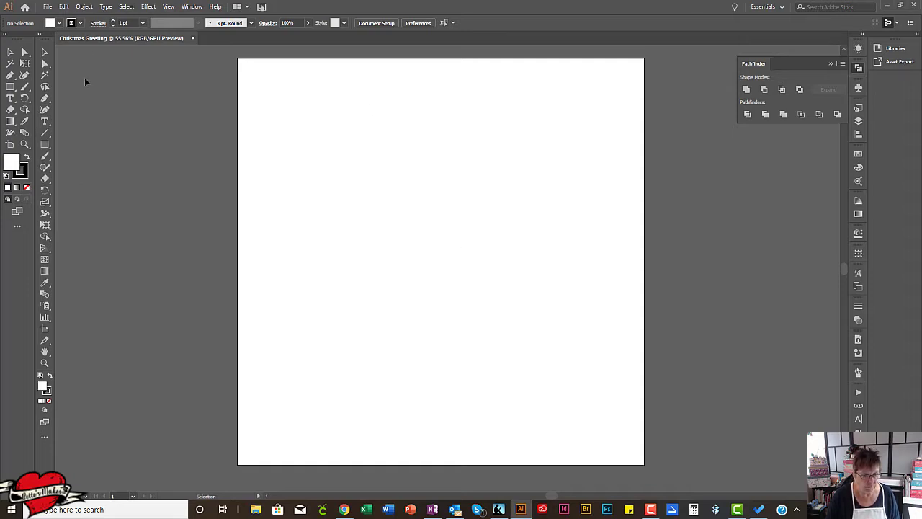
Add the text "Christmas" in the upper part of the artboard, using Bold & Stylish Calligraphy at 72 pt.
{"action": "left_click", "coordinate": [45, 122]}
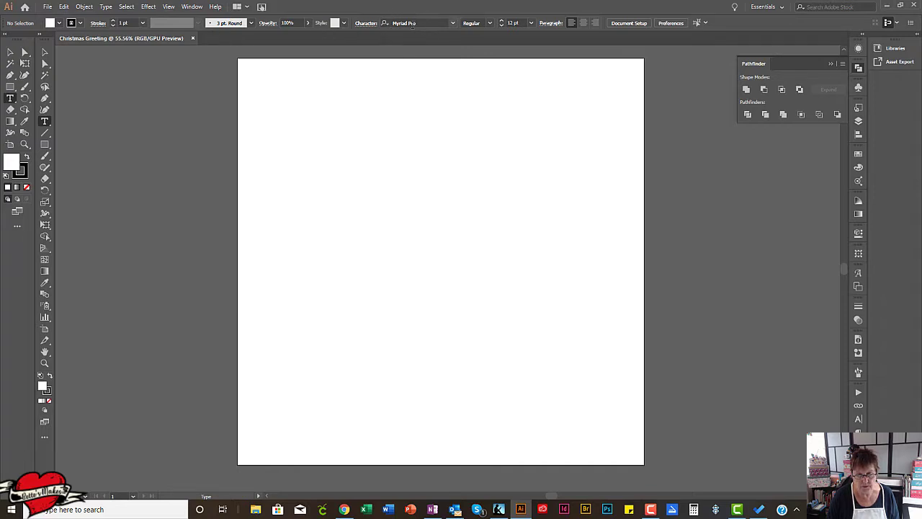
{"action": "left_click", "coordinate": [453, 24]}
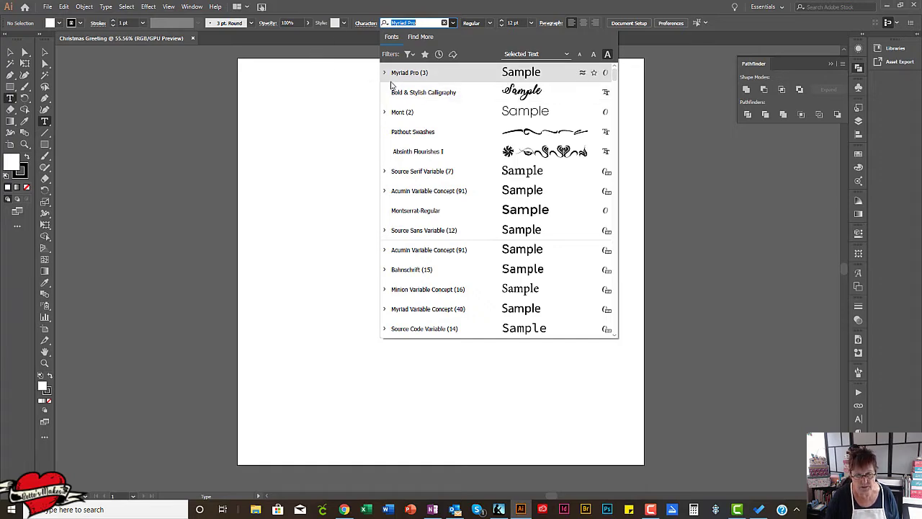
{"action": "left_click", "coordinate": [532, 92]}
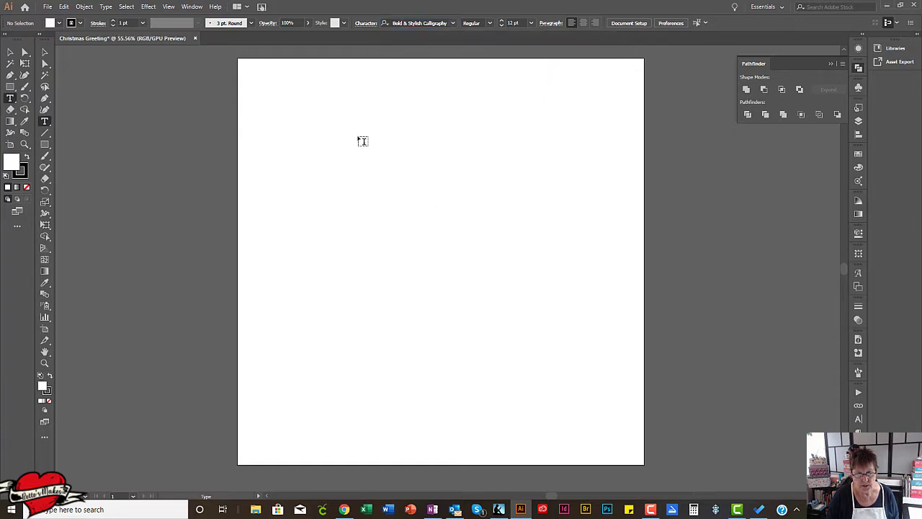
{"action": "left_click", "coordinate": [532, 29]}
{"action": "left_click", "coordinate": [545, 194]}
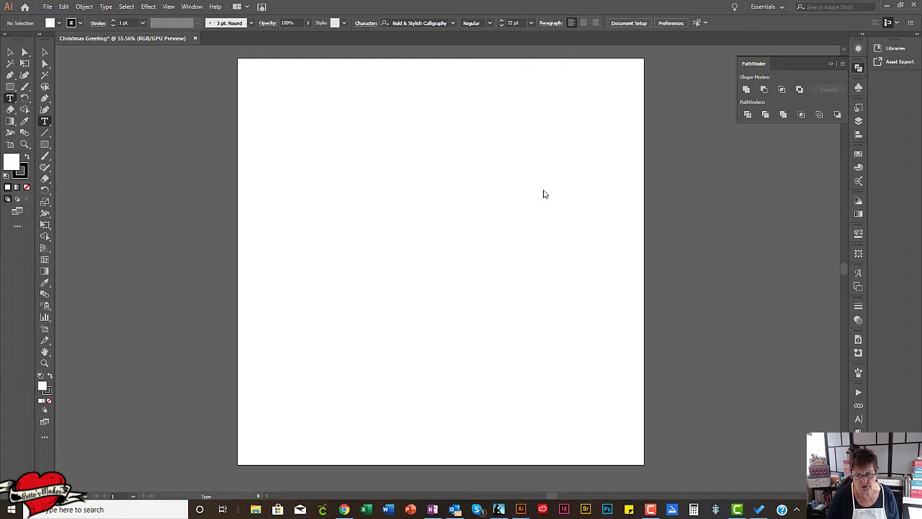
{"action": "left_click", "coordinate": [325, 124]}
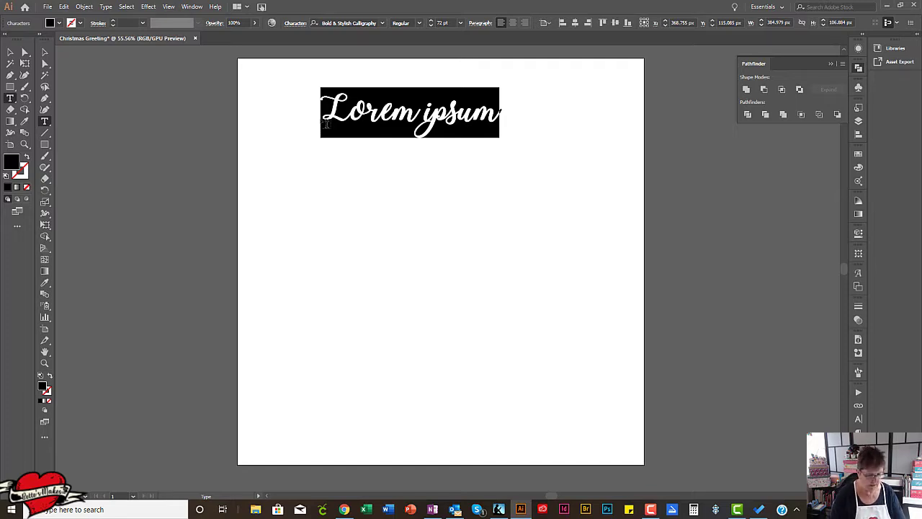
{"action": "type", "text": "Christmas"}
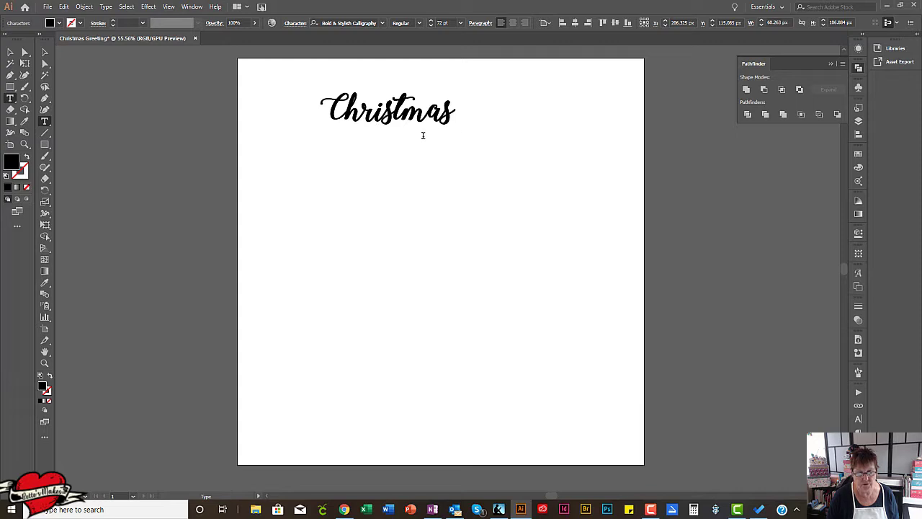
{"action": "left_click", "coordinate": [338, 201]}
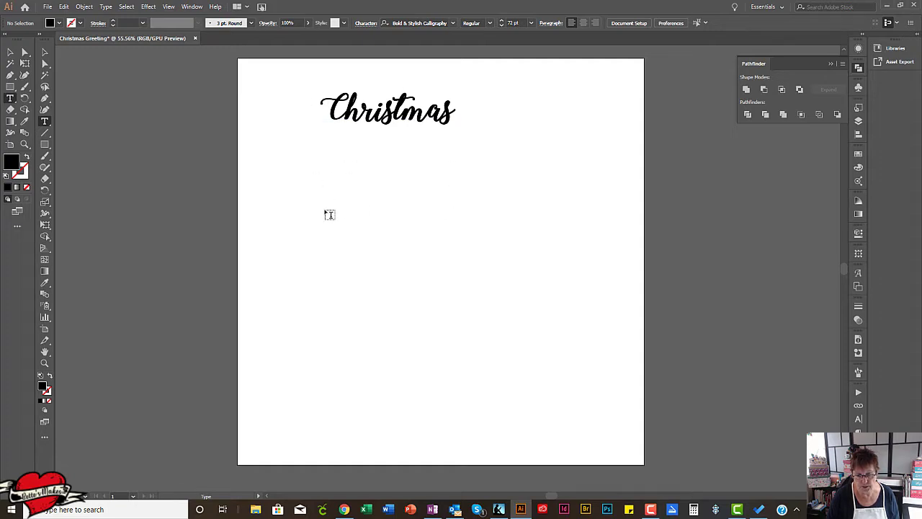
Add a separate text "Magic" below "Christmas" in the Montserrat-Regular font.
{"action": "left_click", "coordinate": [329, 216]}
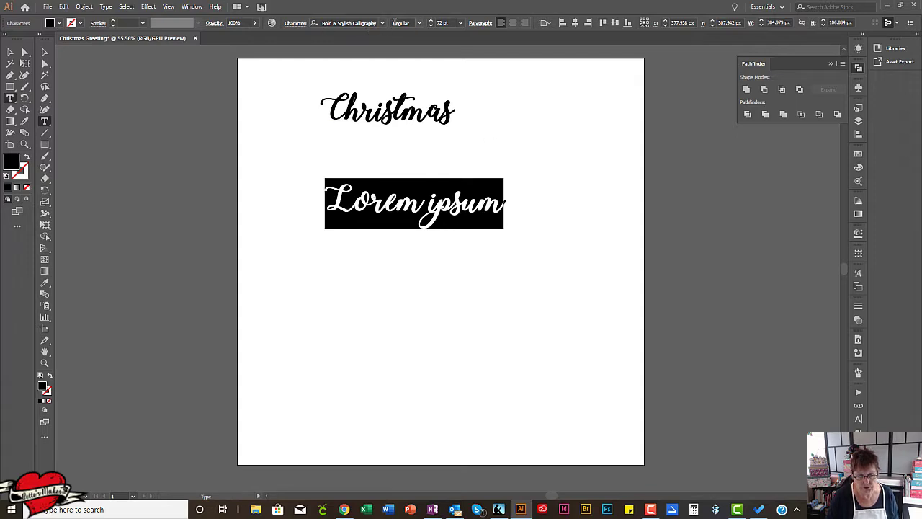
{"action": "left_click", "coordinate": [383, 24]}
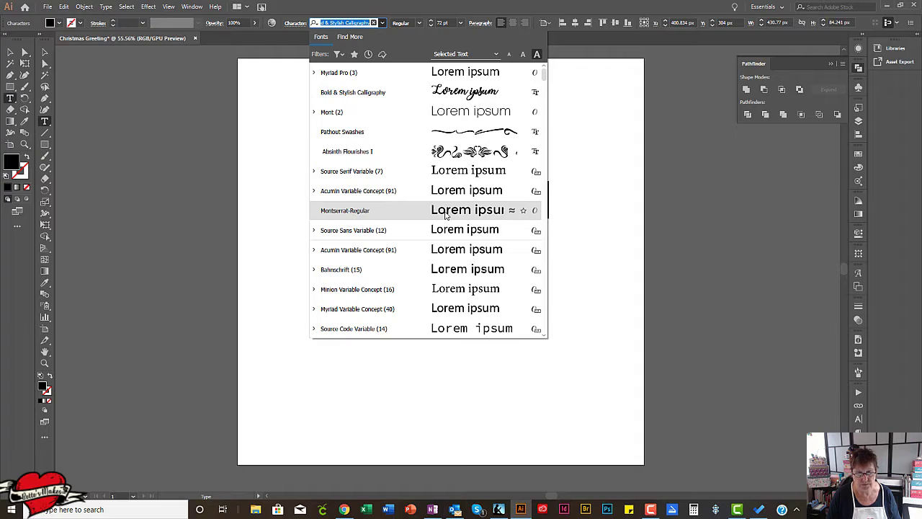
{"action": "left_click", "coordinate": [445, 214]}
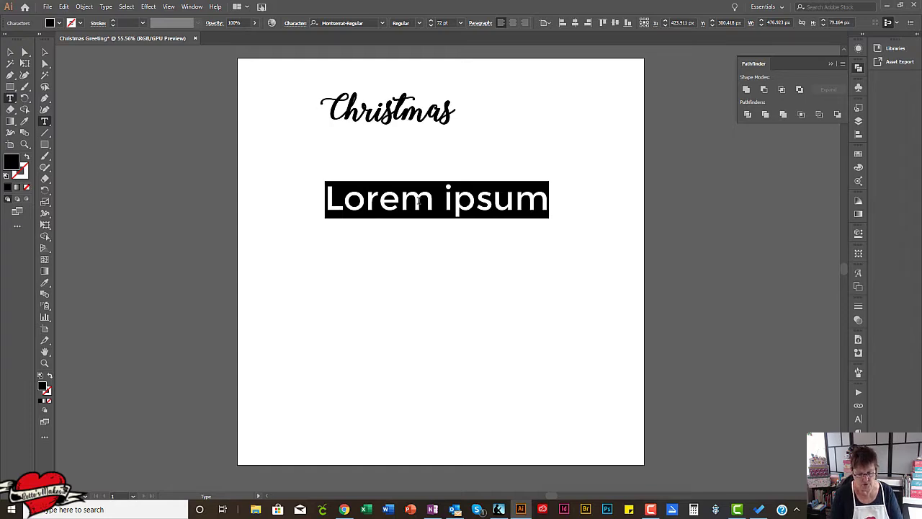
{"action": "type", "text": "Magi"}
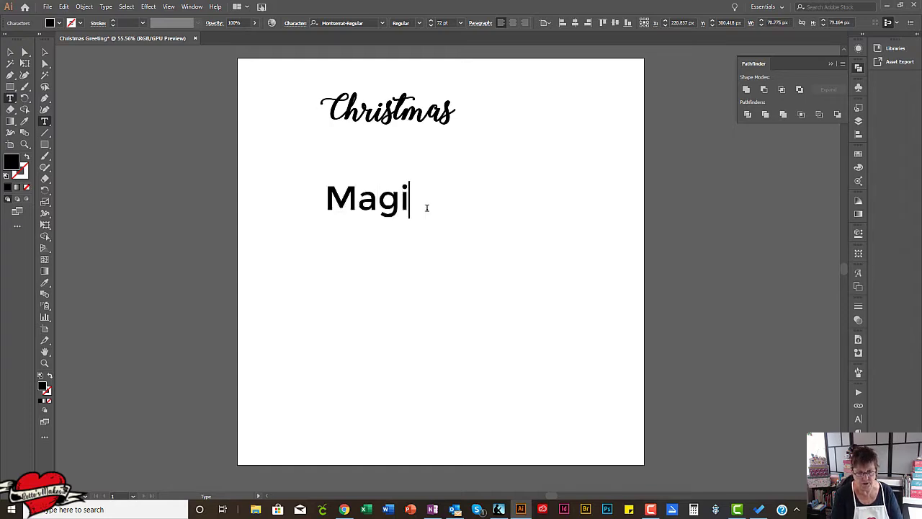
{"action": "type", "text": "c"}
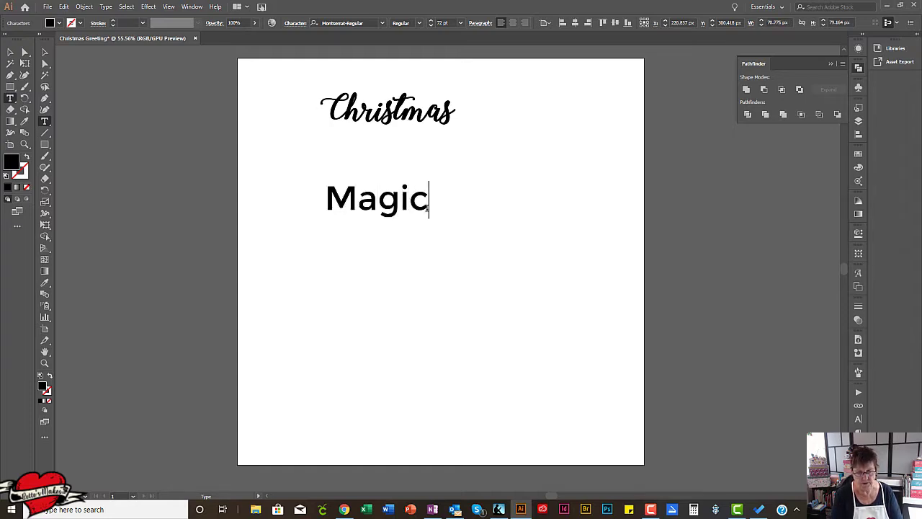
Move "Magic" to the middle of the artboard and place "Christmas" directly above it.
{"action": "left_click", "coordinate": [43, 54]}
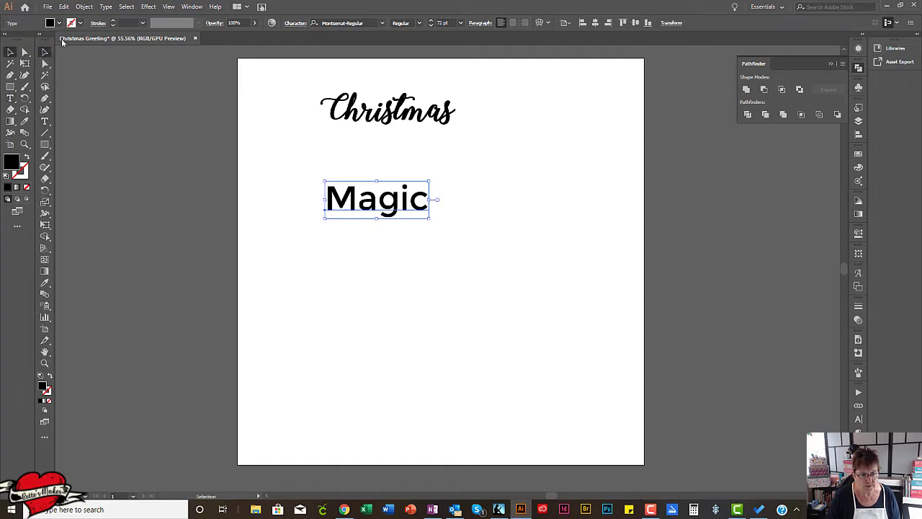
{"action": "left_click_drag", "start_coordinate": [363, 210], "coordinate": [419, 272]}
{"action": "left_click", "coordinate": [417, 120]}
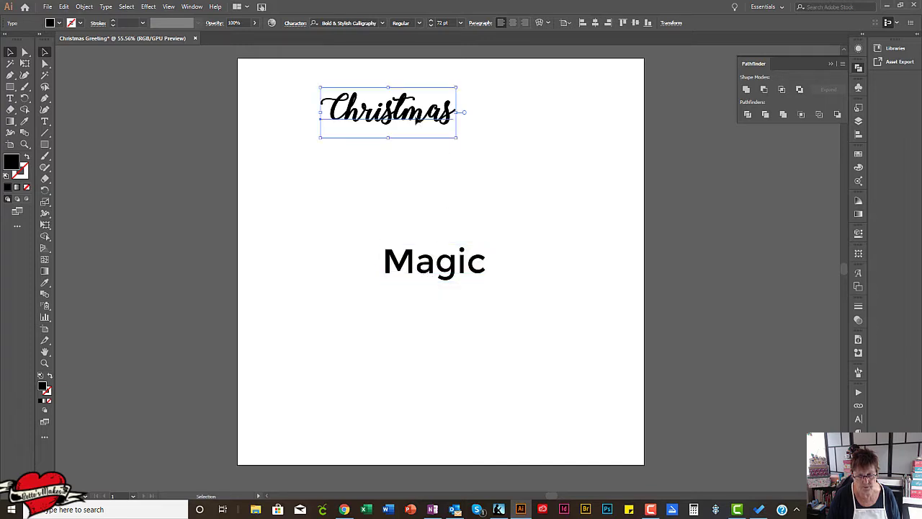
{"action": "left_click_drag", "start_coordinate": [417, 119], "coordinate": [457, 225]}
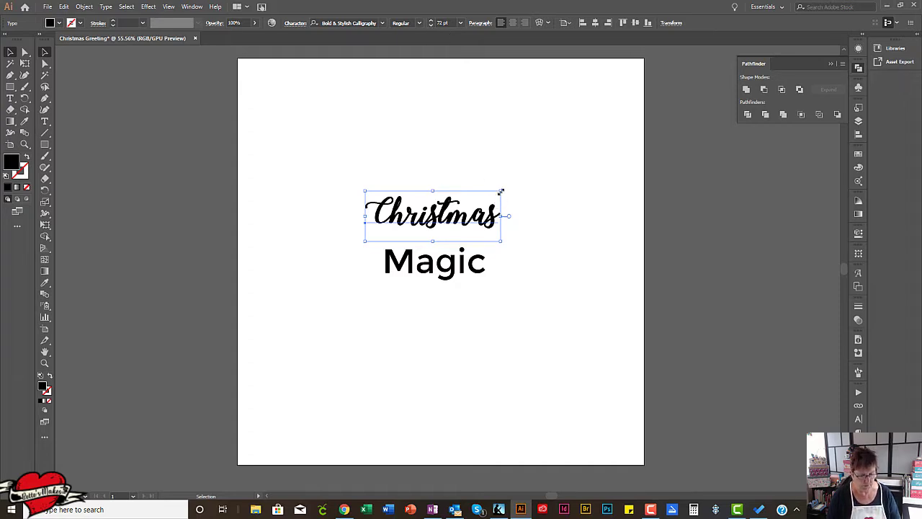
Enlarge "Christmas" to about 107 pt, reposition it above "Magic", and deselect it.
{"action": "left_click_drag", "start_coordinate": [501, 192], "coordinate": [566, 153]}
{"action": "left_click_drag", "start_coordinate": [531, 215], "coordinate": [495, 229]}
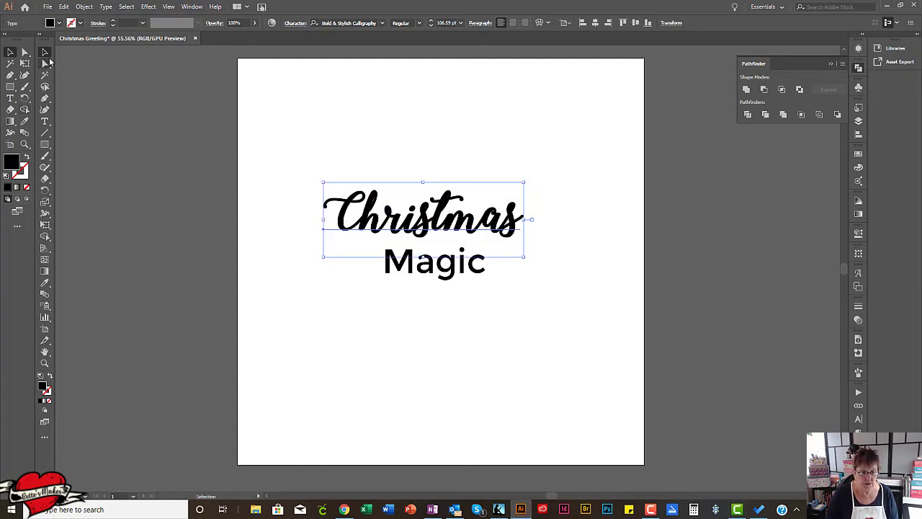
{"action": "left_click", "coordinate": [310, 294]}
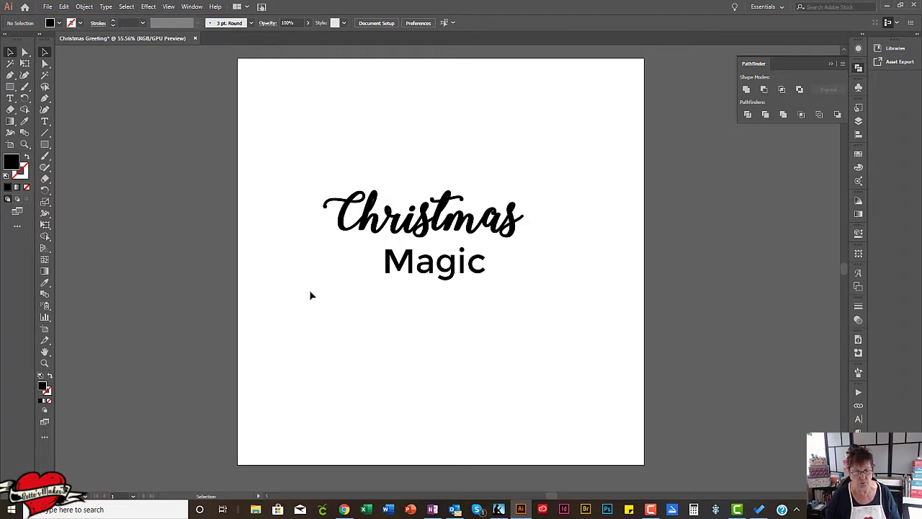
Expand the "Christmas" text into shapes with Object and Fill enabled.
{"action": "left_click_drag", "start_coordinate": [333, 189], "coordinate": [537, 248]}
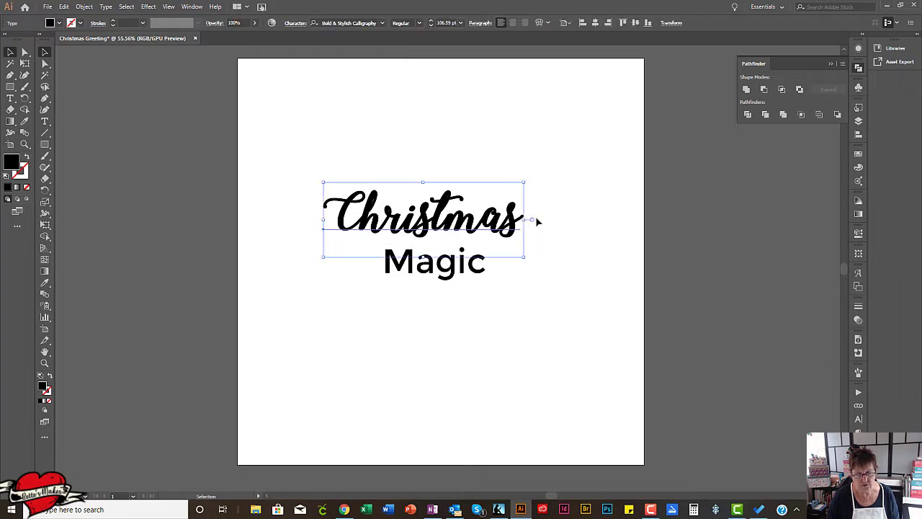
{"action": "left_click", "coordinate": [85, 7]}
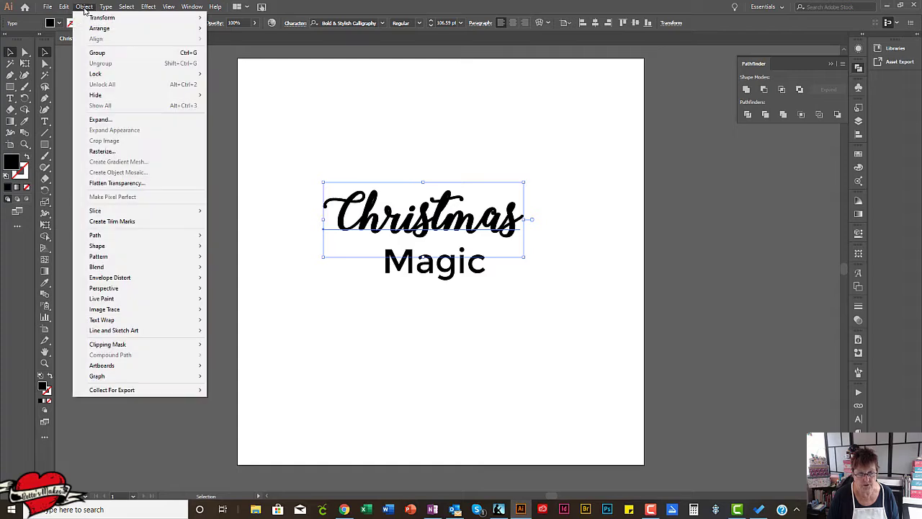
{"action": "left_click", "coordinate": [101, 121]}
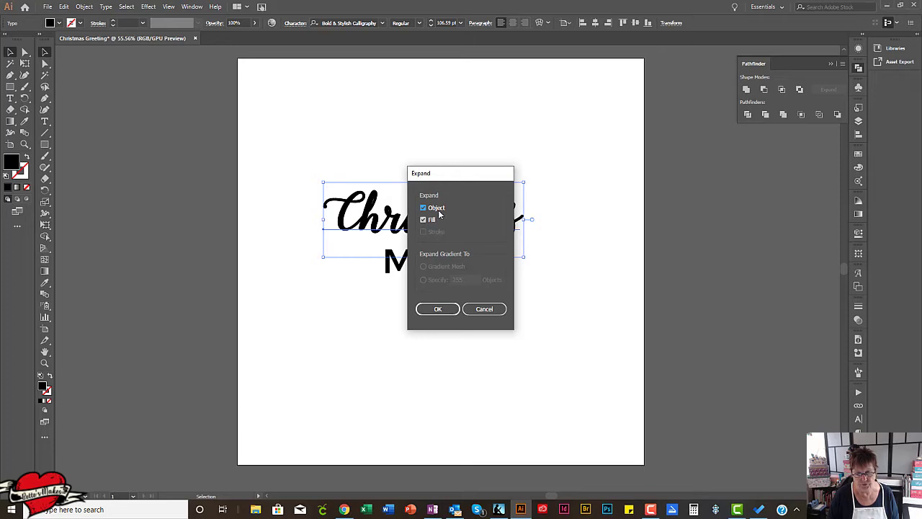
{"action": "left_click", "coordinate": [439, 308]}
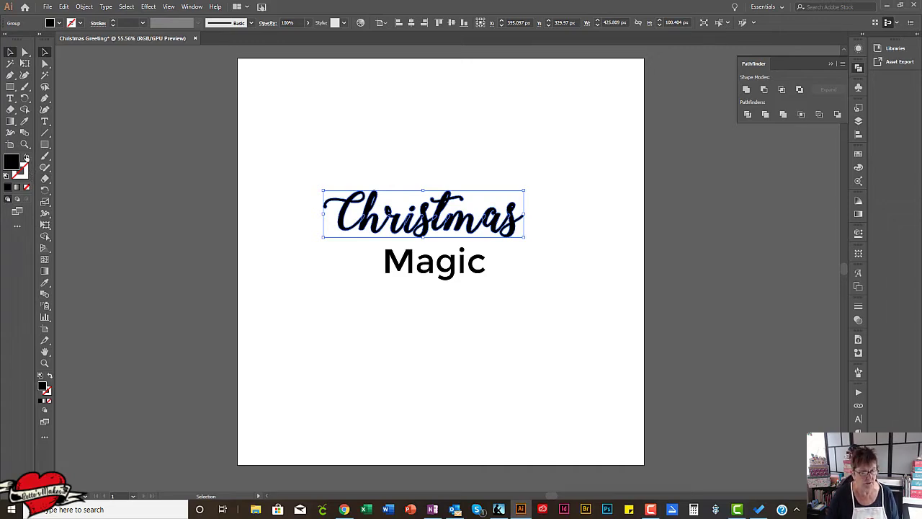
Swap the fill and stroke of the expanded "Christmas" lettering and unite its overlapping letters with Pathfinder.
{"action": "left_click", "coordinate": [28, 159]}
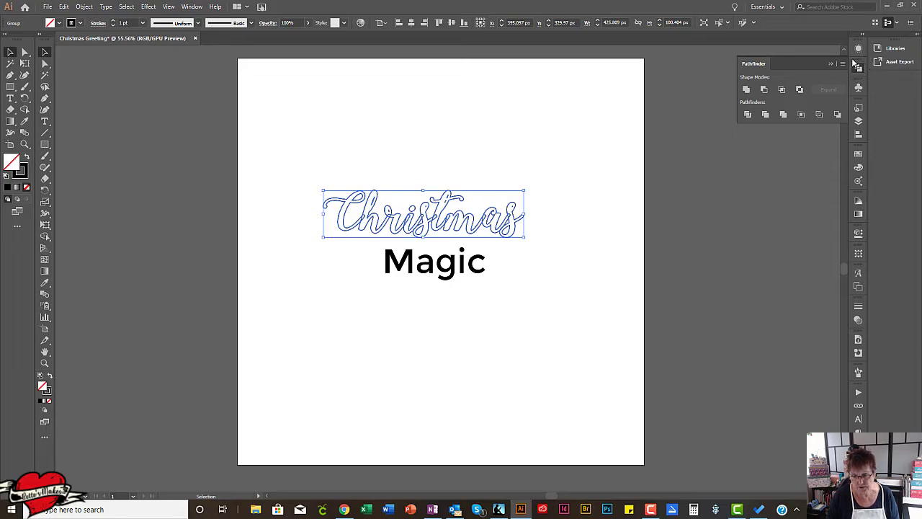
{"action": "left_click", "coordinate": [746, 90]}
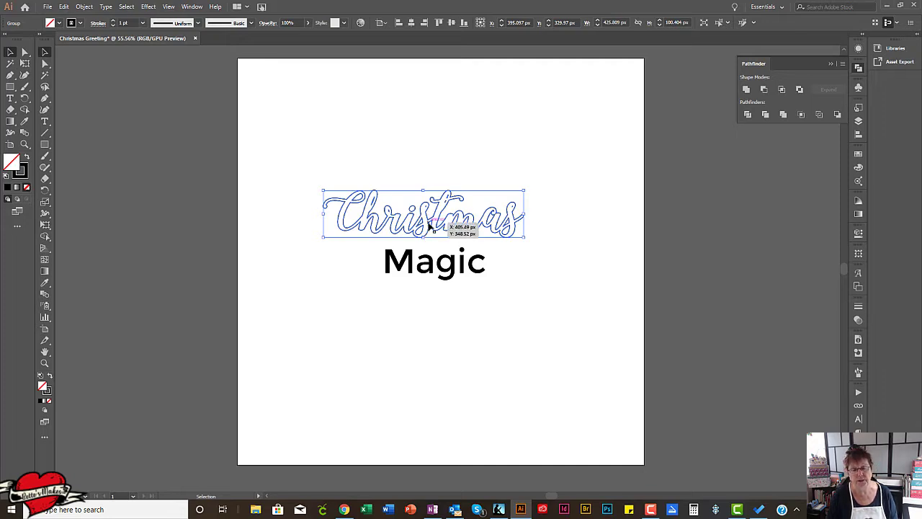
Expand the "Magic" text into shapes with Object and Fill enabled, and swap its fill and stroke.
{"action": "left_click", "coordinate": [450, 276]}
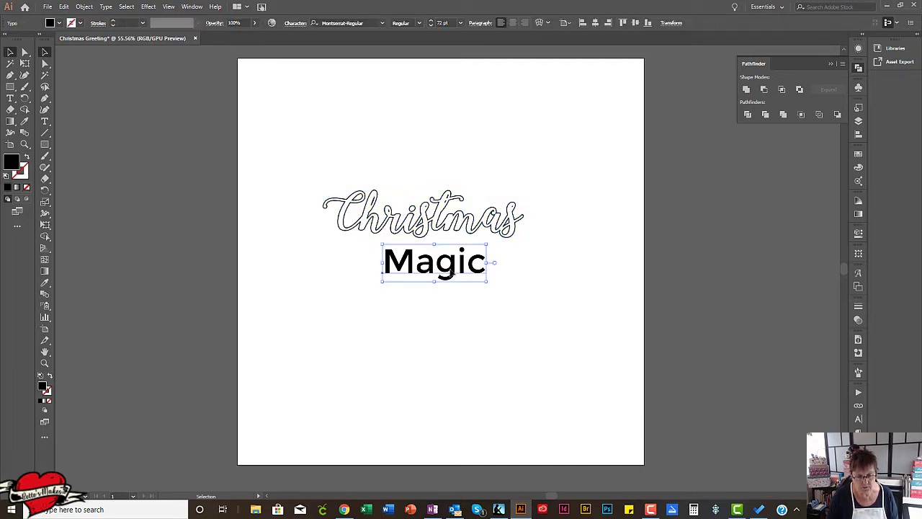
{"action": "left_click", "coordinate": [85, 8]}
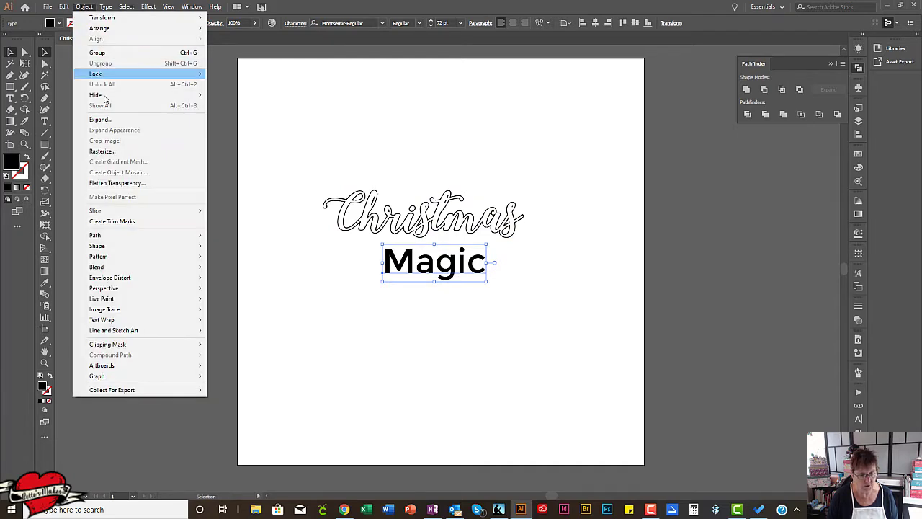
{"action": "left_click", "coordinate": [102, 119]}
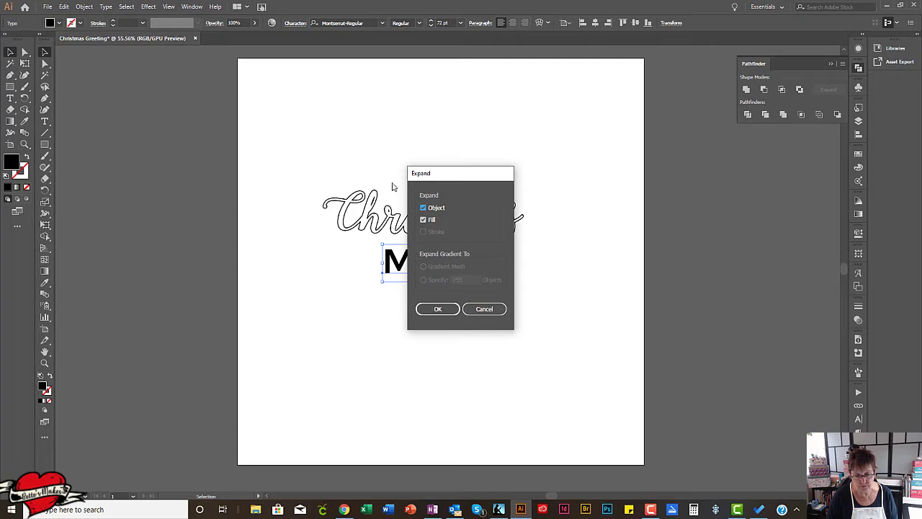
{"action": "left_click", "coordinate": [439, 310]}
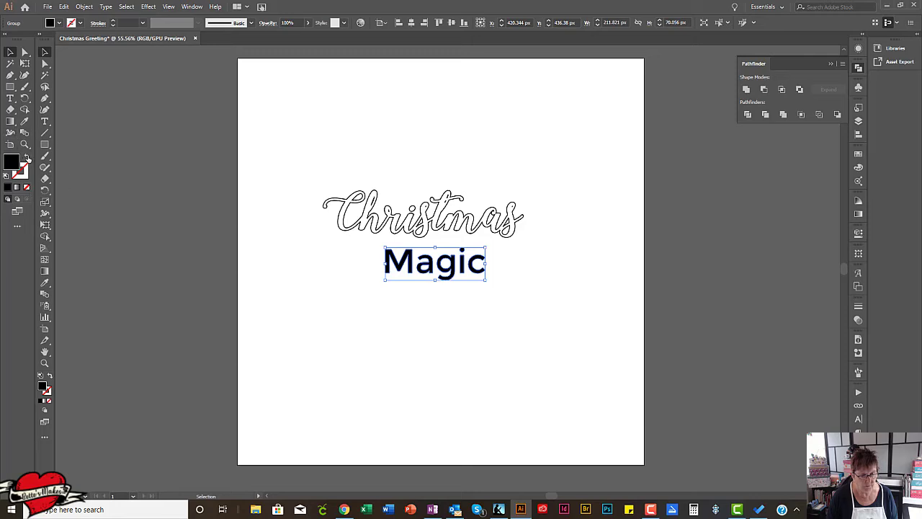
{"action": "left_click", "coordinate": [27, 158]}
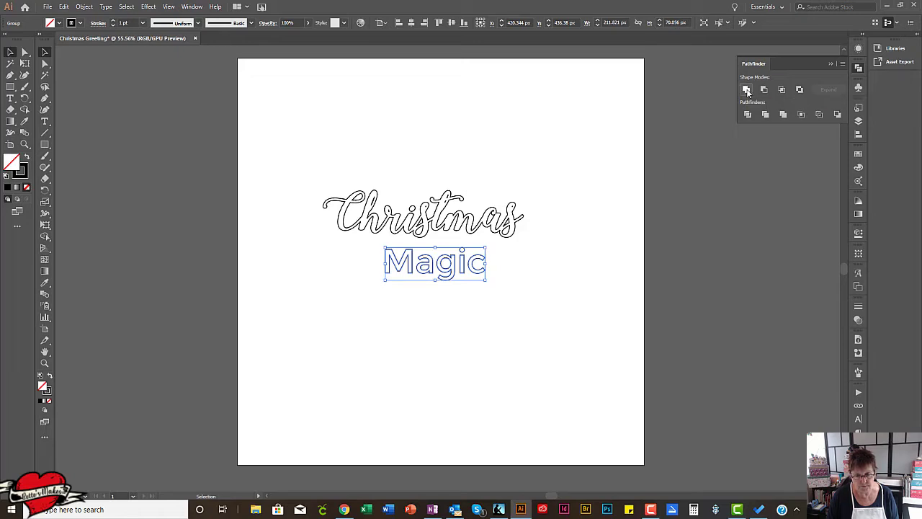
Move the outlined "Magic" slightly left so it sits centered beneath "Christmas", and deselect it.
{"action": "left_click_drag", "start_coordinate": [478, 271], "coordinate": [435, 270]}
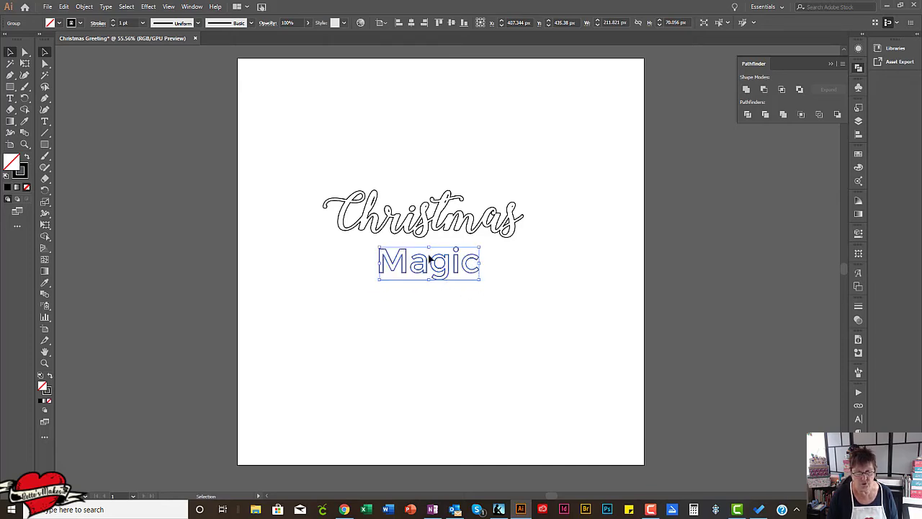
{"action": "left_click", "coordinate": [514, 298]}
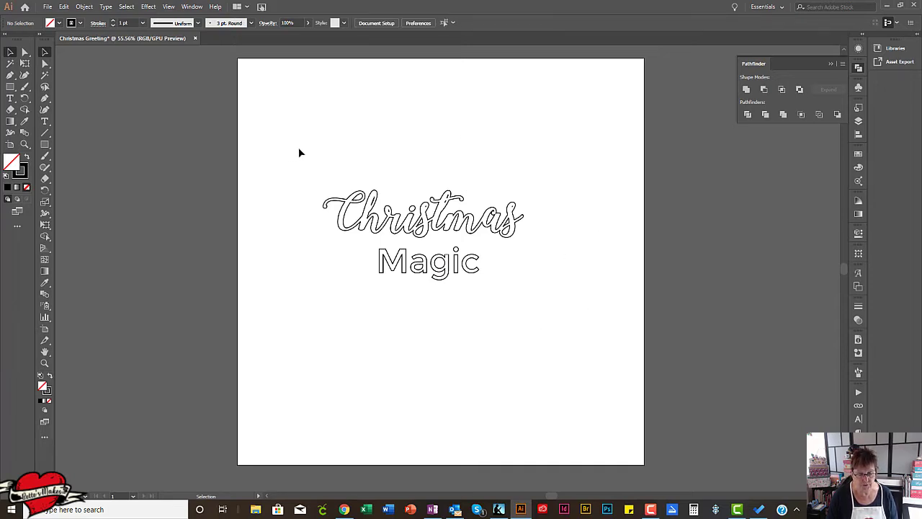
Center "Christmas" and "Magic" horizontally on the artboard and group the two words.
{"action": "left_click_drag", "start_coordinate": [317, 172], "coordinate": [564, 327]}
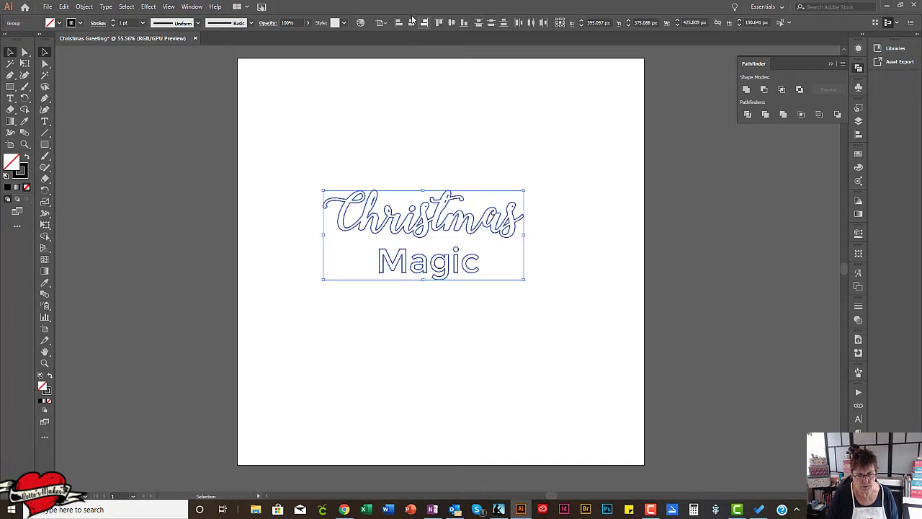
{"action": "left_click", "coordinate": [412, 23]}
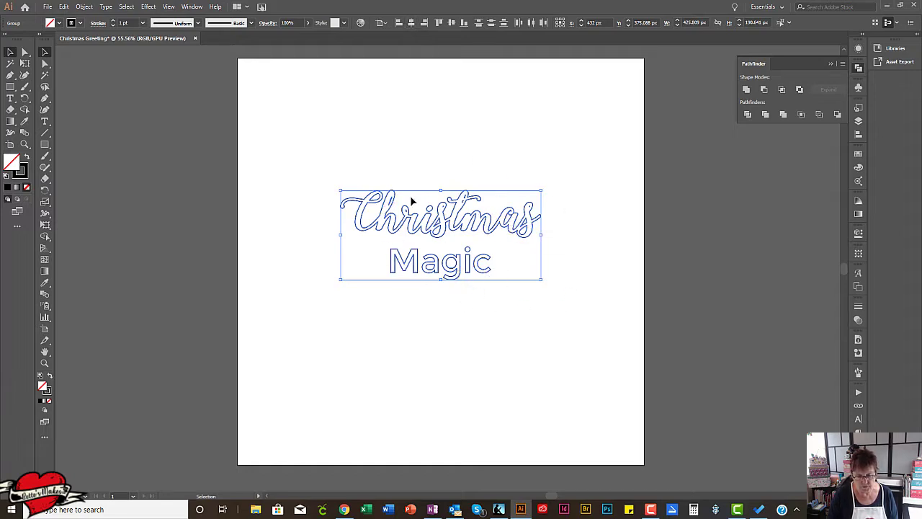
{"action": "left_click", "coordinate": [84, 6]}
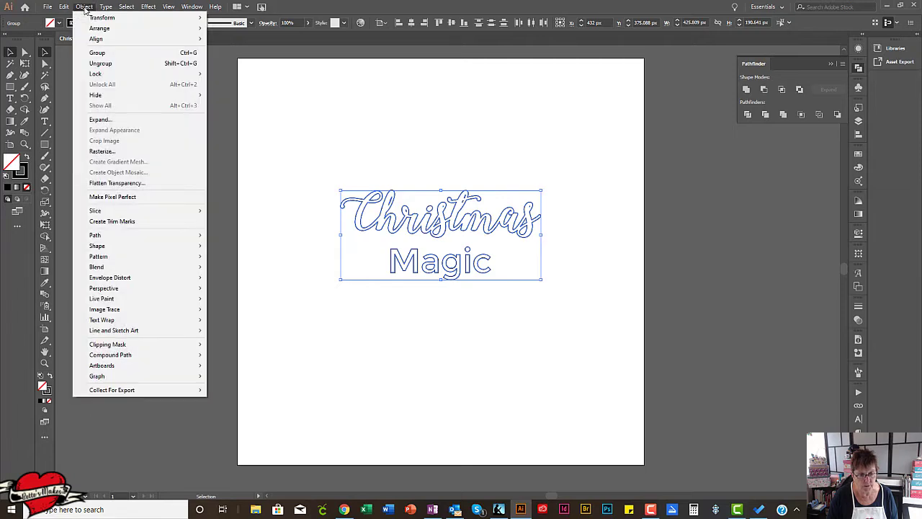
{"action": "left_click", "coordinate": [97, 53]}
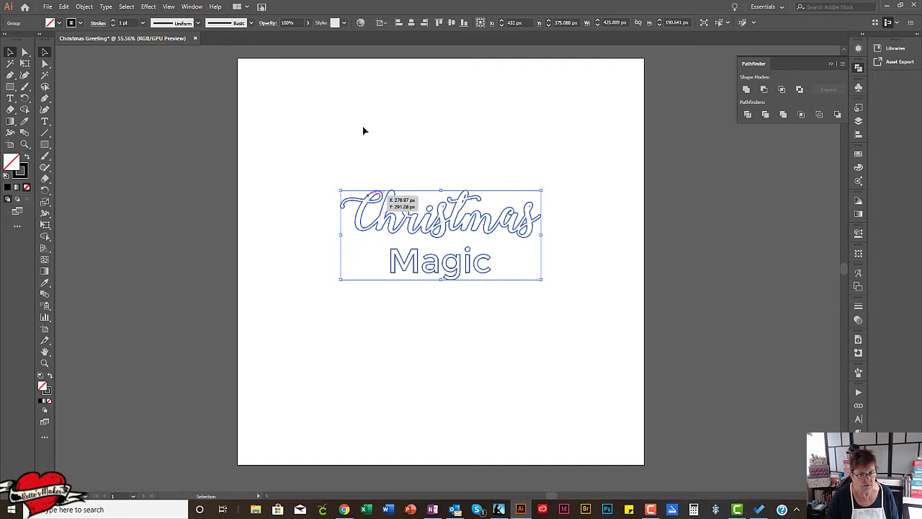
Start exporting the grouped lettering as a selection and rename its asset "Christmas Magic".
{"action": "left_click", "coordinate": [47, 7]}
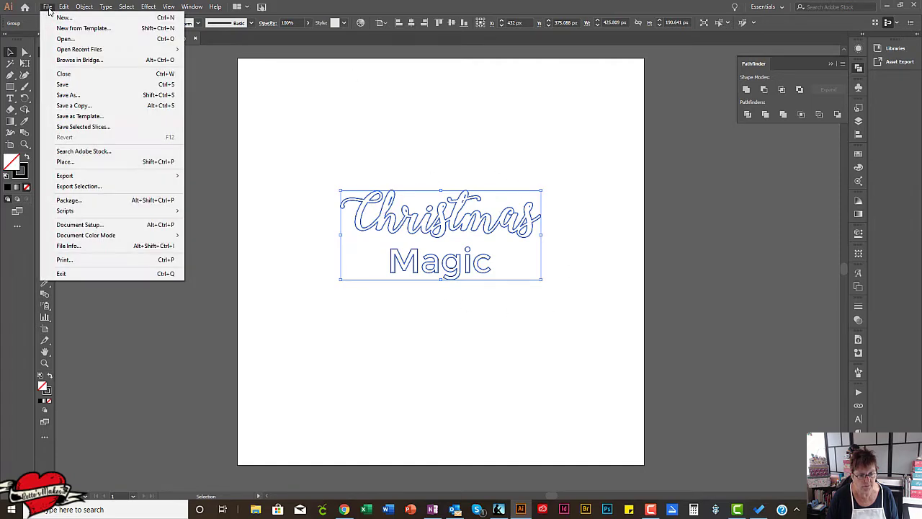
{"action": "left_click", "coordinate": [80, 186]}
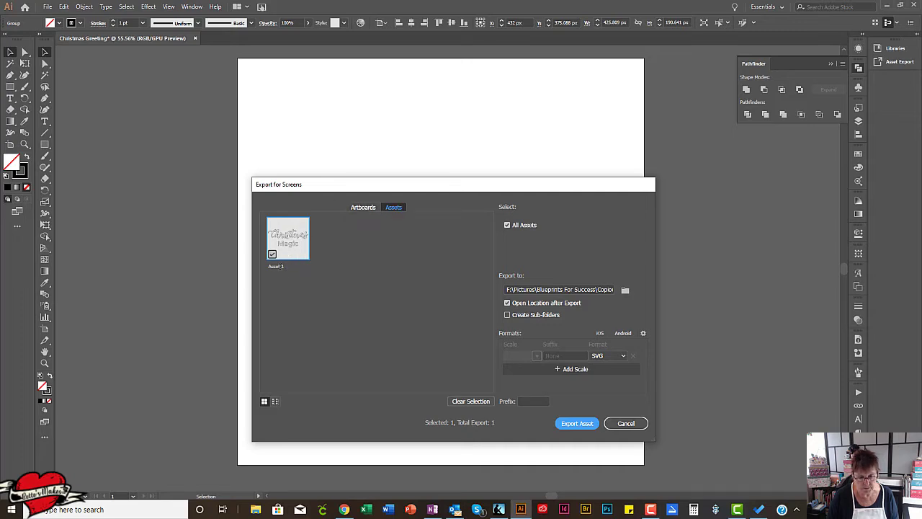
{"action": "double_click", "coordinate": [279, 266]}
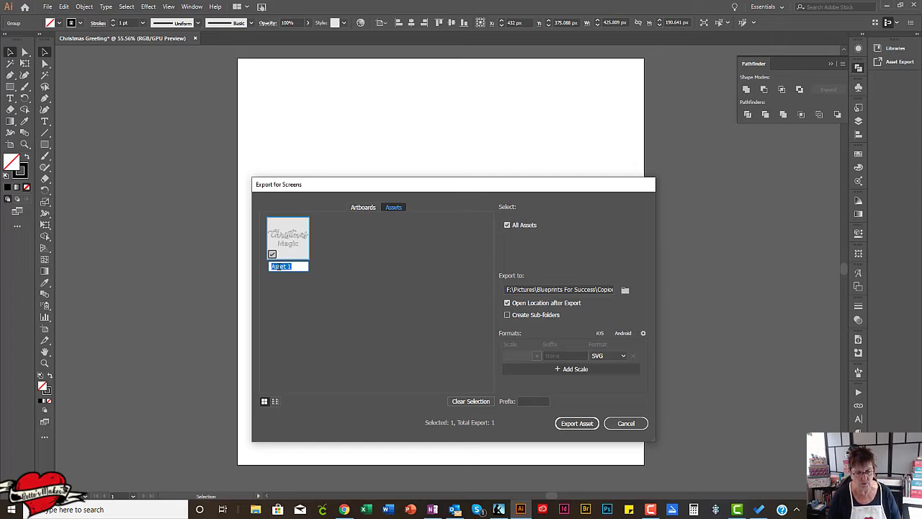
{"action": "type", "text": "Christ"}
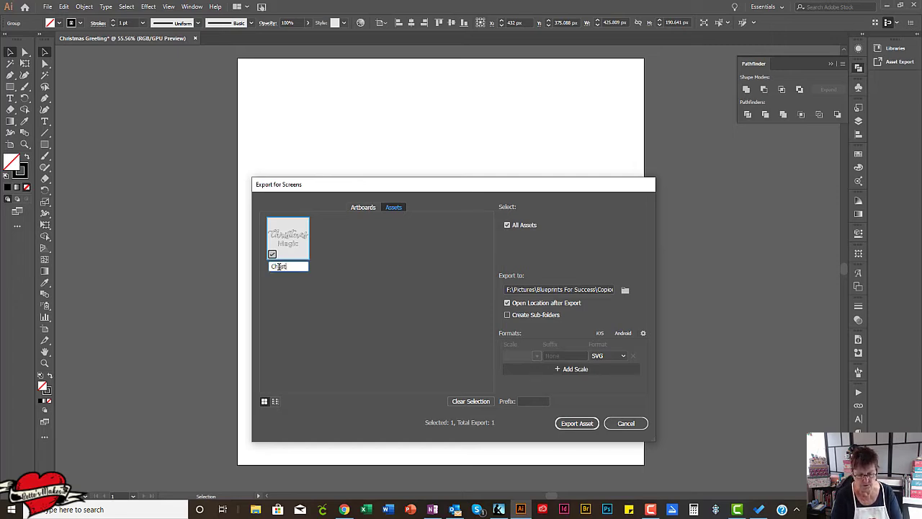
{"action": "type", "text": "mas Ma"}
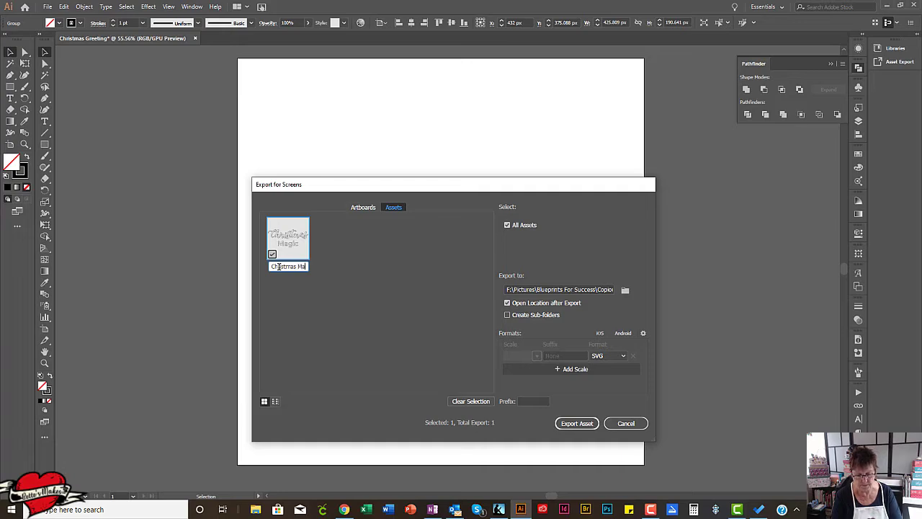
{"action": "type", "text": "gic"}
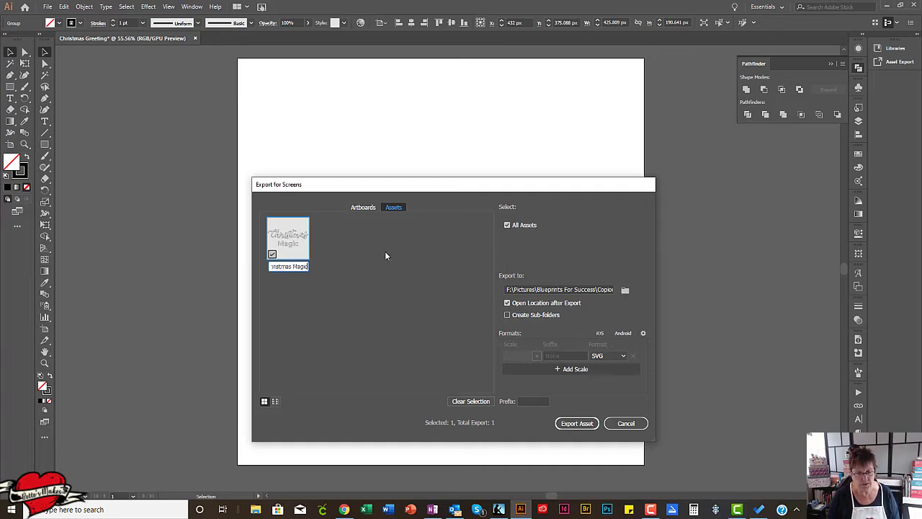
{"action": "key", "text": "Return"}
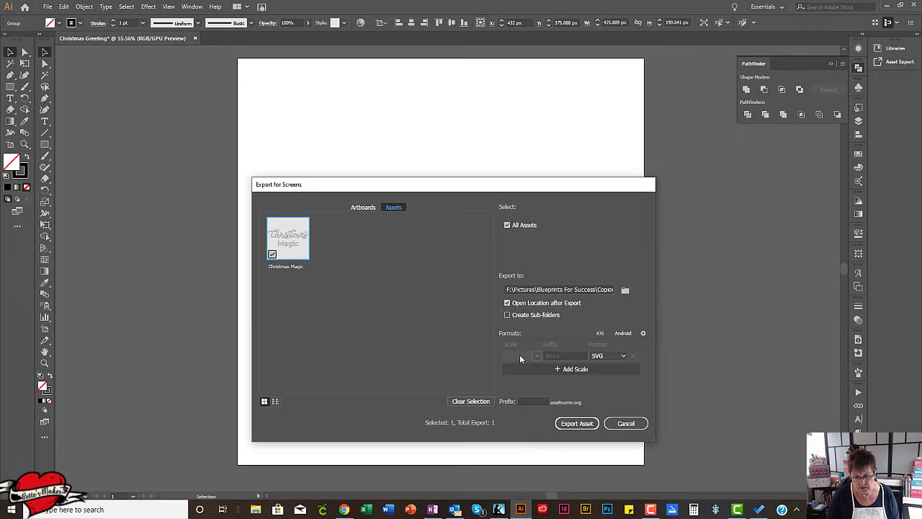
Keep SVG as the format and export the "Christmas Magic" asset.
{"action": "left_click", "coordinate": [624, 357]}
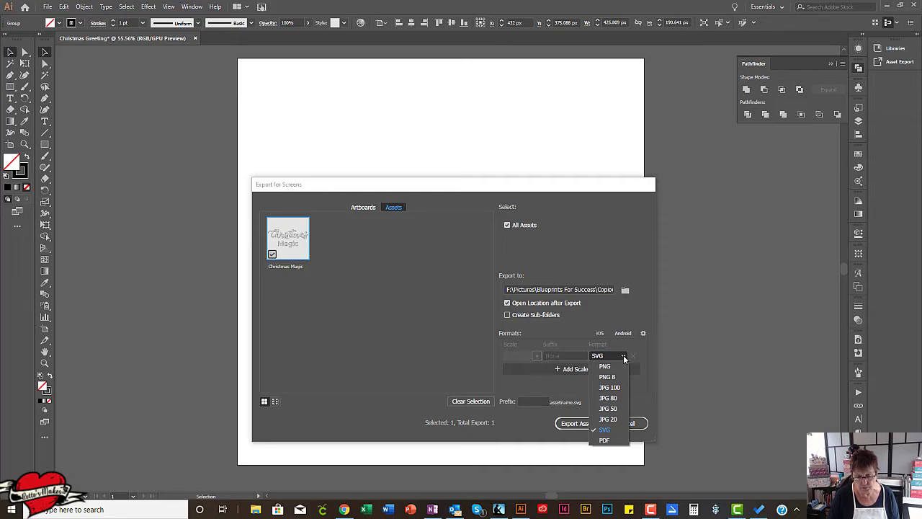
{"action": "left_click", "coordinate": [624, 357]}
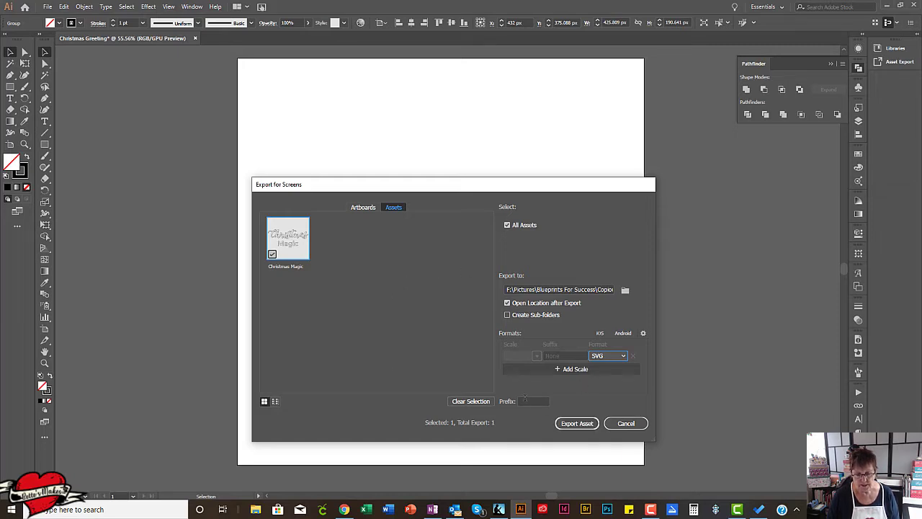
{"action": "left_click", "coordinate": [577, 423]}
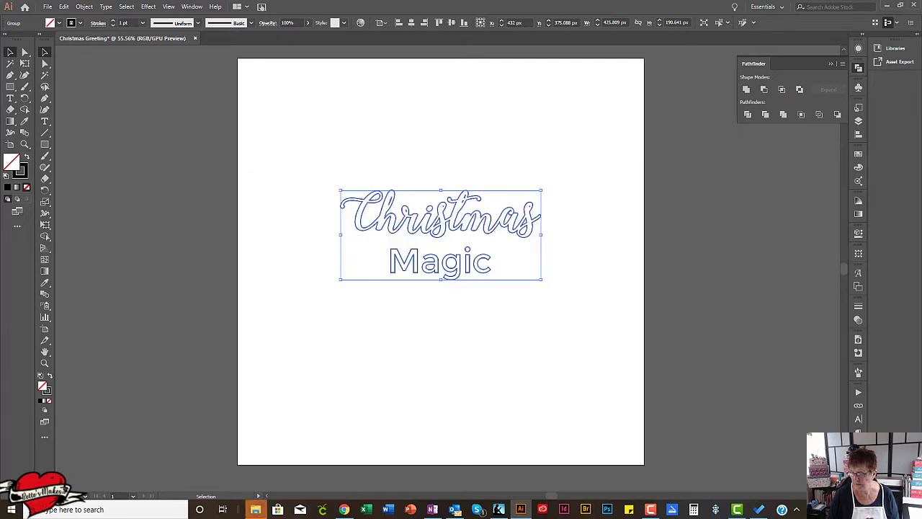
Find the exported Christmas Magic.svg in the Illustrator folder.
{"action": "left_click_drag", "start_coordinate": [921, 7], "coordinate": [505, 1]}
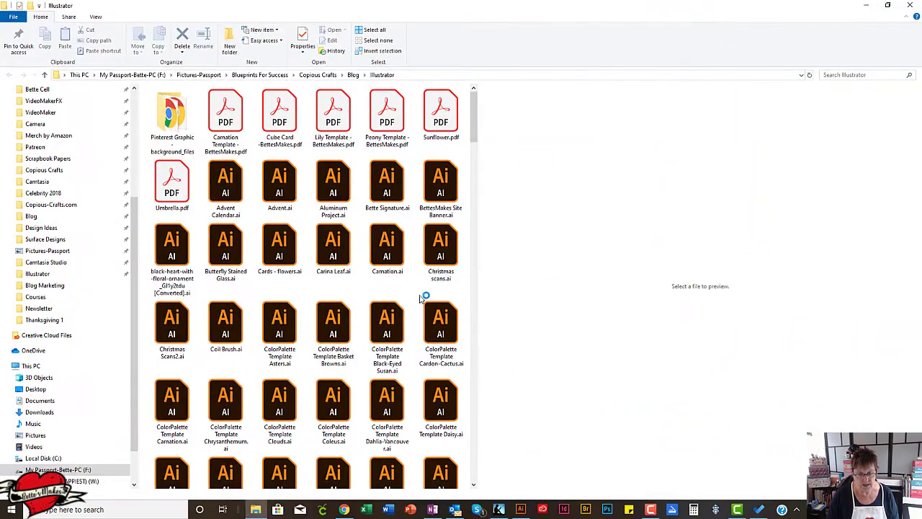
{"action": "scroll", "coordinate": [389, 288], "scroll_direction": "down", "scroll_amount": 10}
{"action": "scroll", "coordinate": [406, 315], "scroll_direction": "down", "scroll_amount": 15}
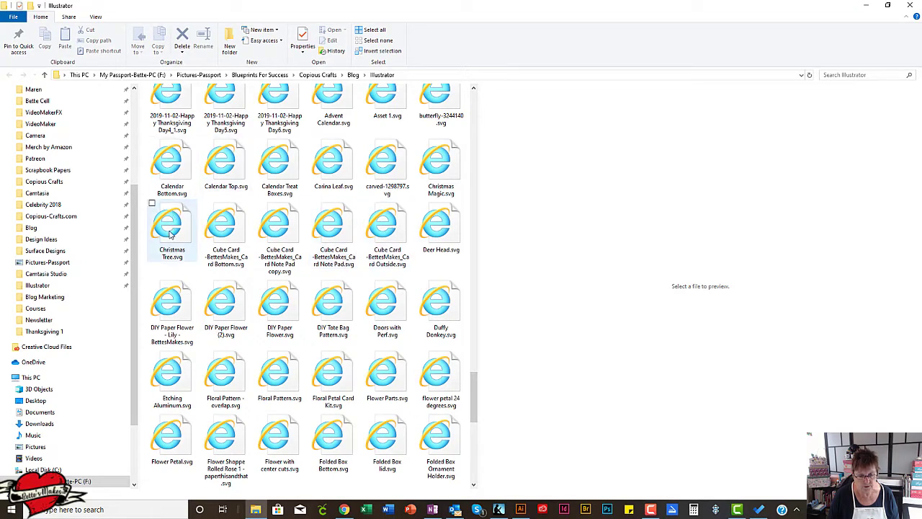
{"action": "left_click", "coordinate": [445, 167]}
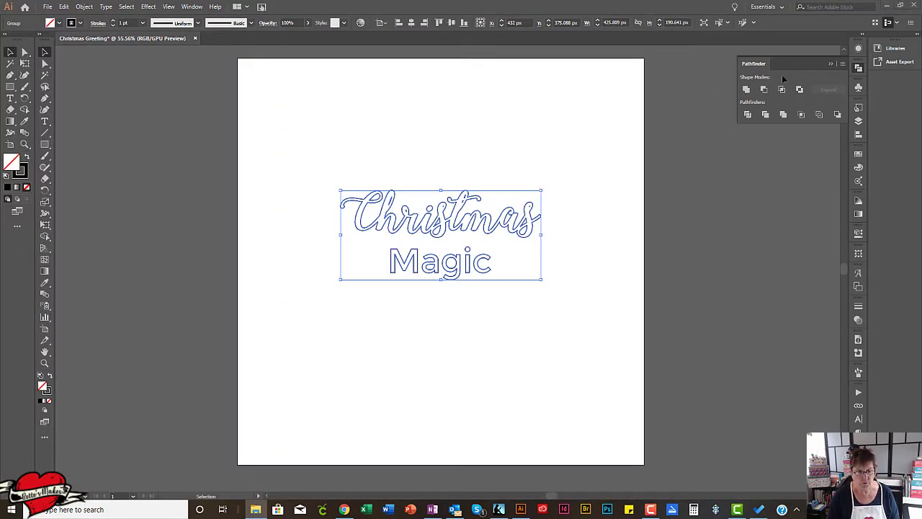
Switch to Cricut Design Space, maximize its window, and open a blank project canvas.
{"action": "left_click", "coordinate": [324, 510]}
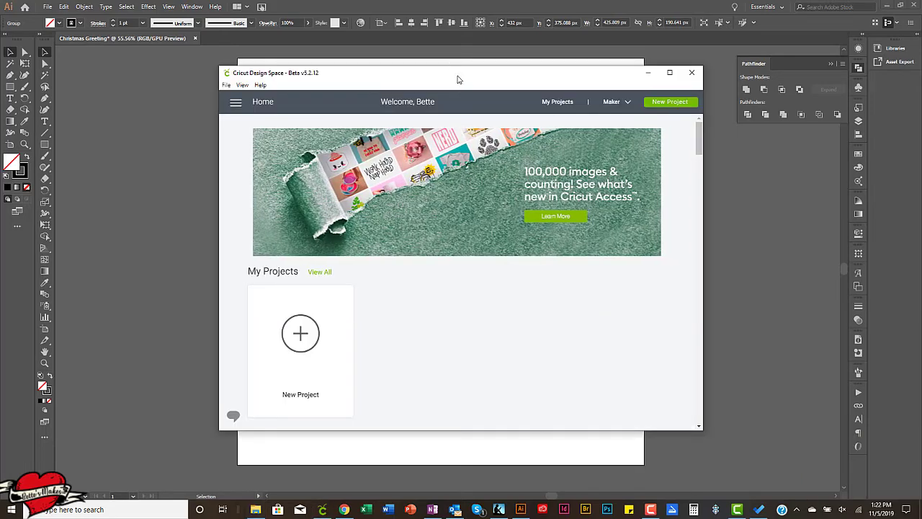
{"action": "double_click", "coordinate": [457, 80]}
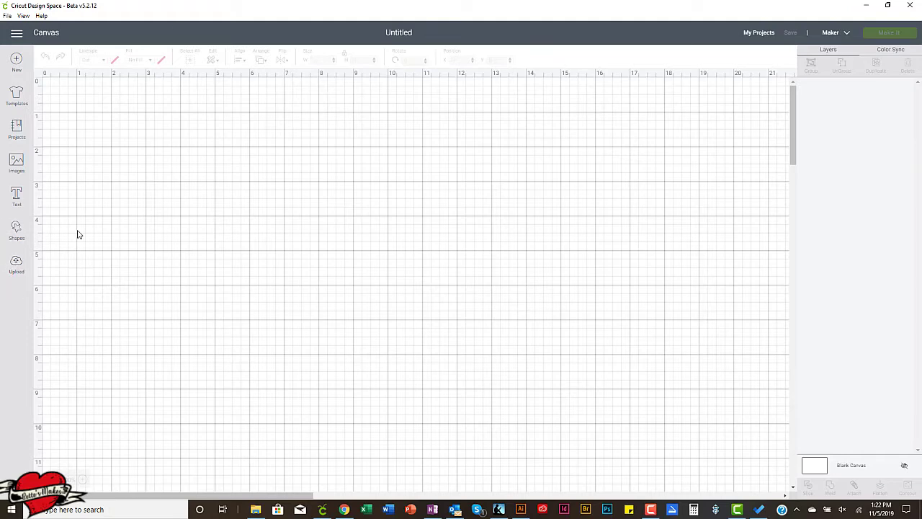
Upload Christmas Magic.svg from the Illustrator folder as a new image.
{"action": "left_click", "coordinate": [16, 263]}
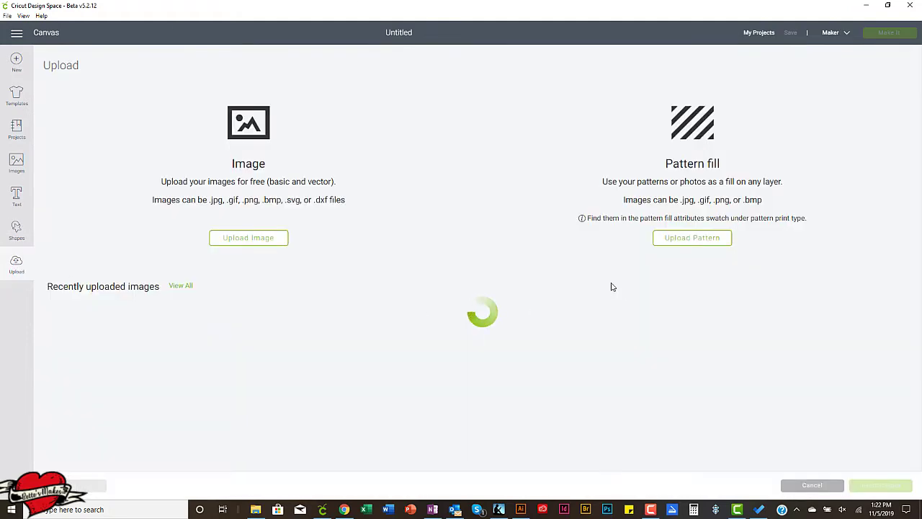
{"action": "left_click", "coordinate": [264, 245]}
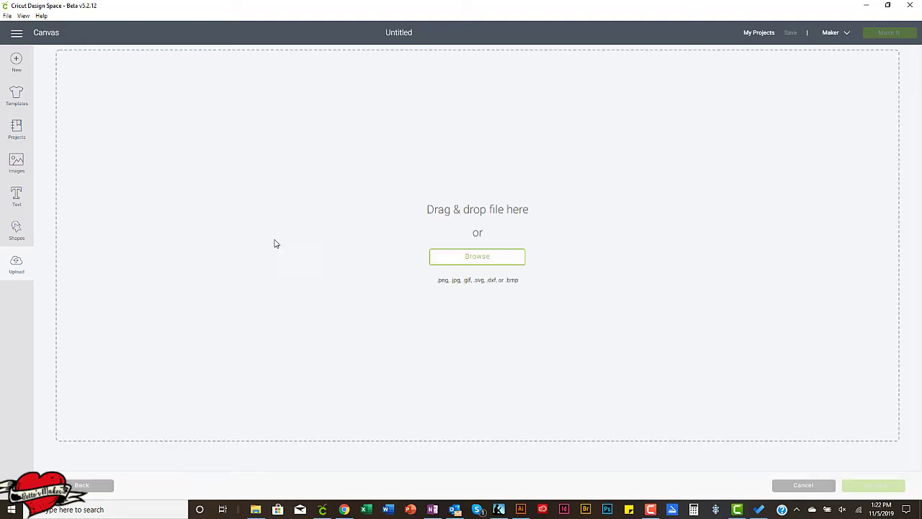
{"action": "left_click", "coordinate": [481, 262]}
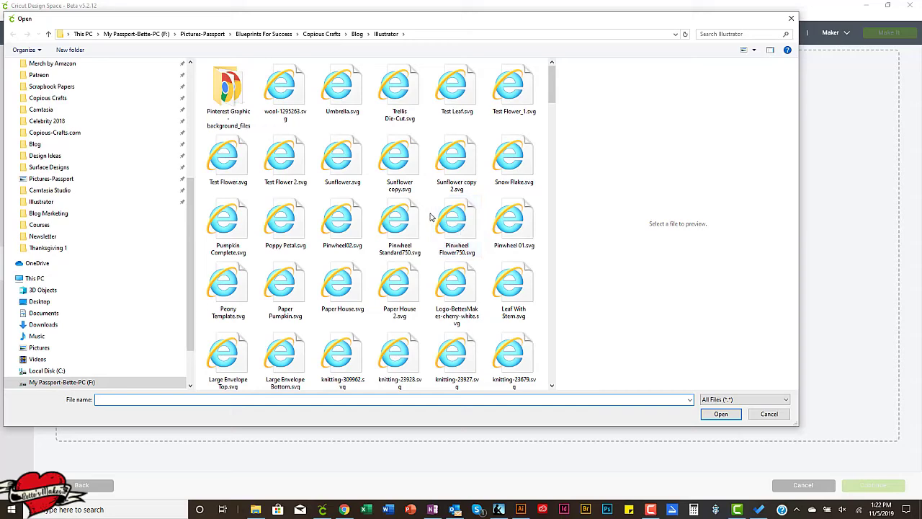
{"action": "scroll", "coordinate": [431, 216], "scroll_direction": "down", "scroll_amount": 10}
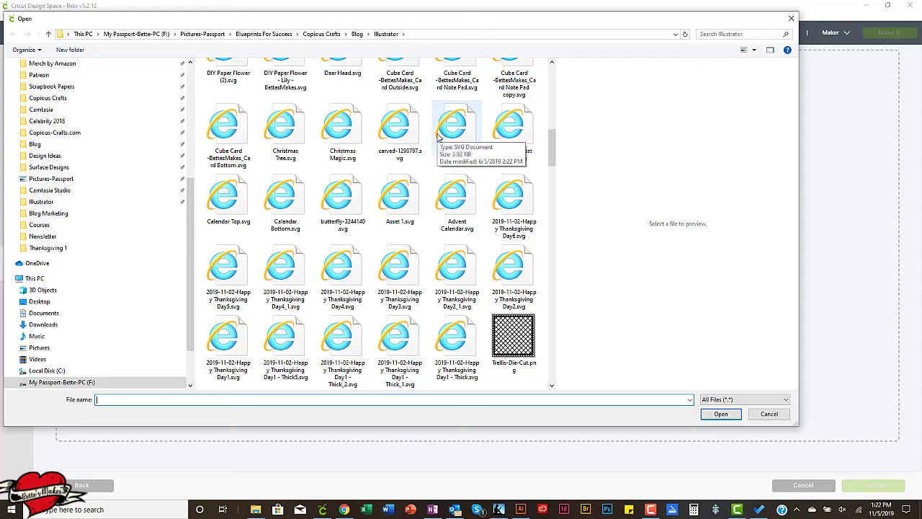
{"action": "left_click", "coordinate": [341, 128]}
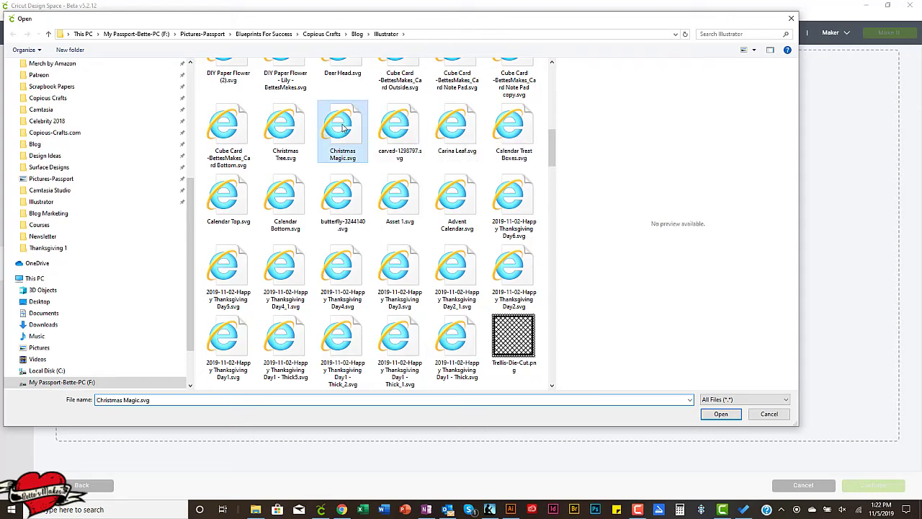
{"action": "left_click", "coordinate": [720, 414]}
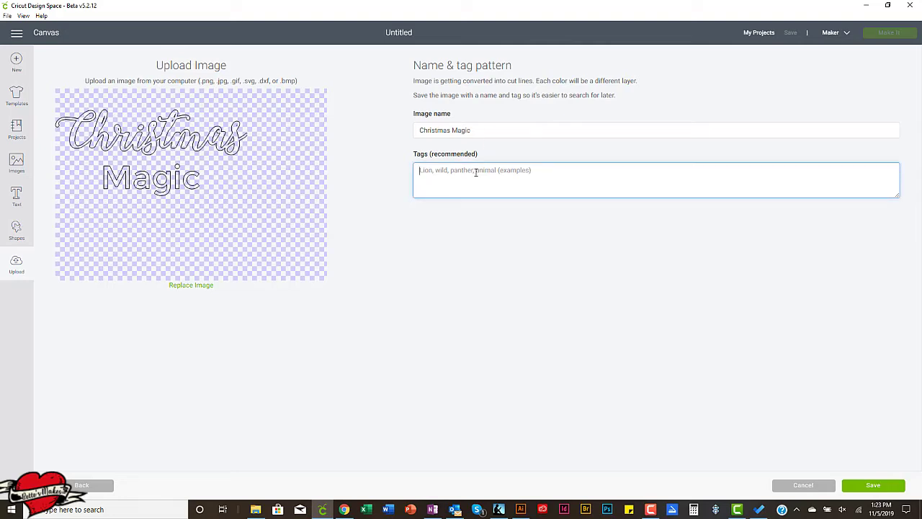
Save the uploaded "Christmas Magic" image with a tag and insert it onto the canvas.
{"action": "type", "text": "c"}
{"action": "left_click", "coordinate": [873, 487]}
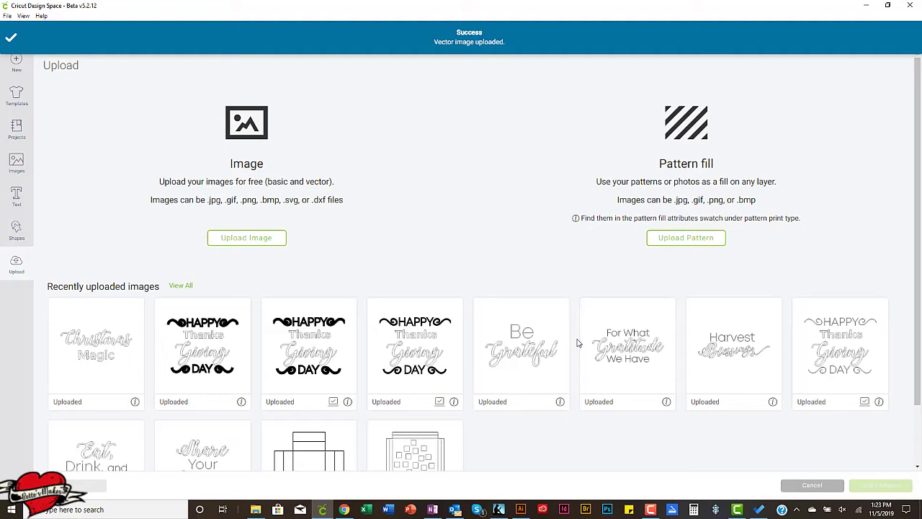
{"action": "left_click", "coordinate": [84, 347]}
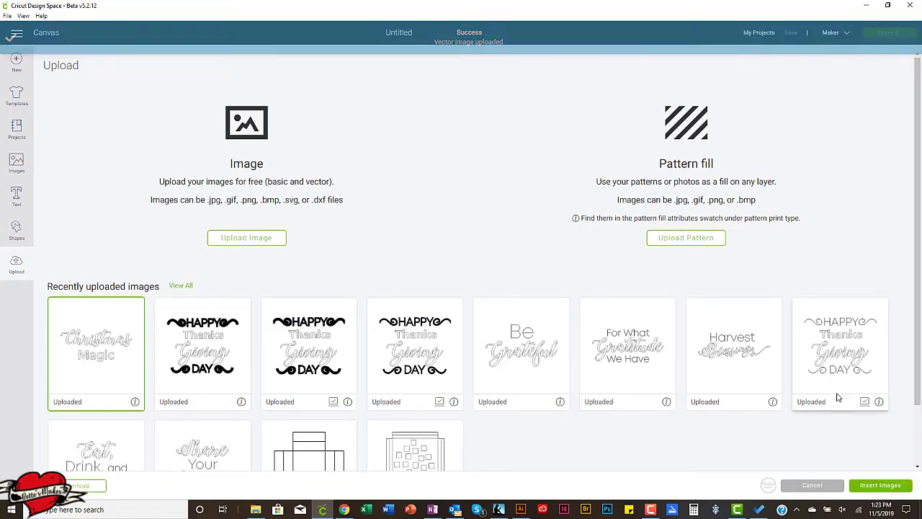
{"action": "left_click", "coordinate": [873, 487]}
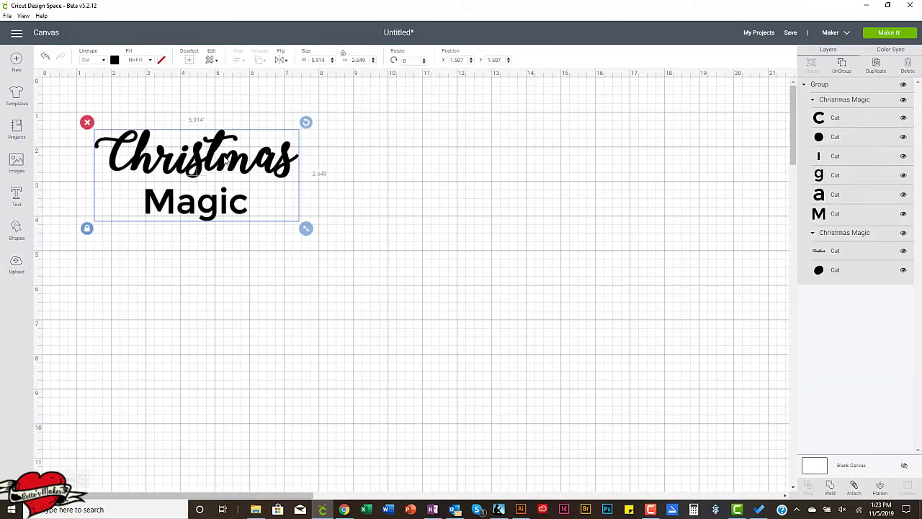
Move the inserted artwork to about X 1.035, Y 1.035 and ungroup it into the separate words.
{"action": "left_click_drag", "start_coordinate": [224, 165], "coordinate": [209, 150]}
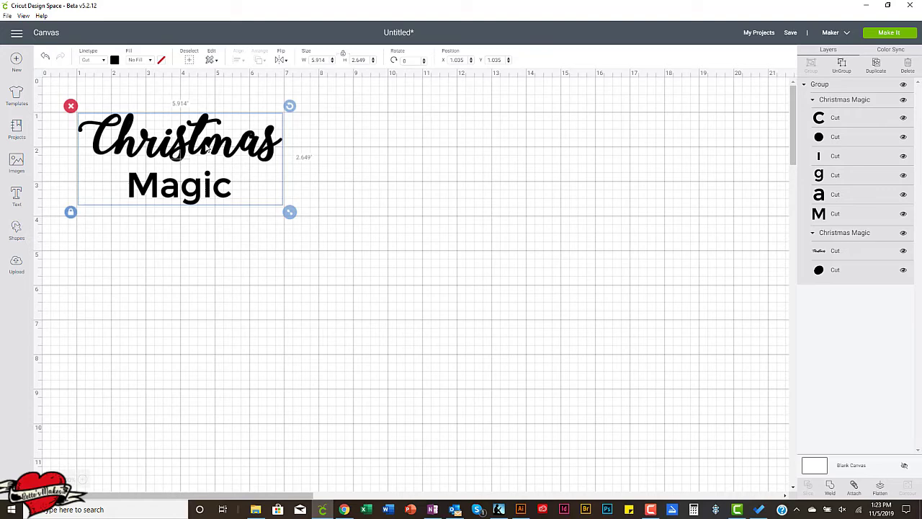
{"action": "left_click", "coordinate": [848, 73]}
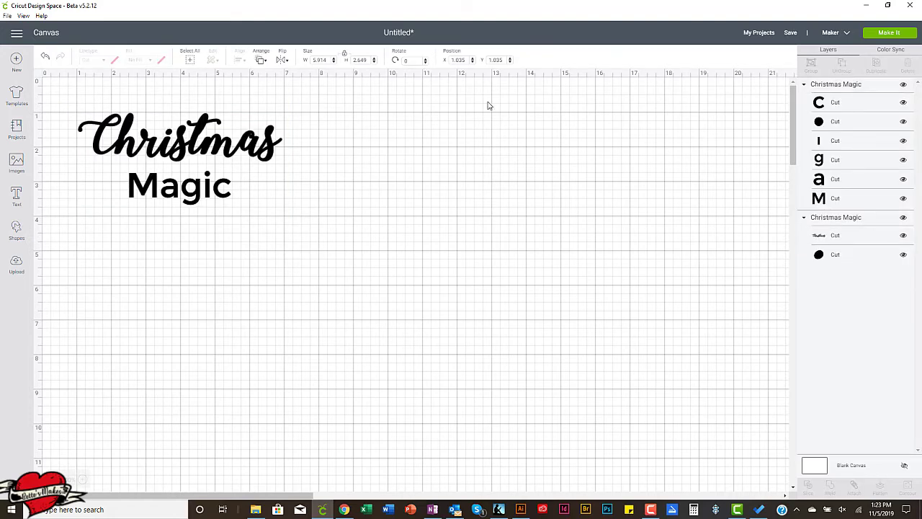
Change the material color of the word "Christmas" to light green and collapse its layer group.
{"action": "left_click_drag", "start_coordinate": [302, 143], "coordinate": [85, 148]}
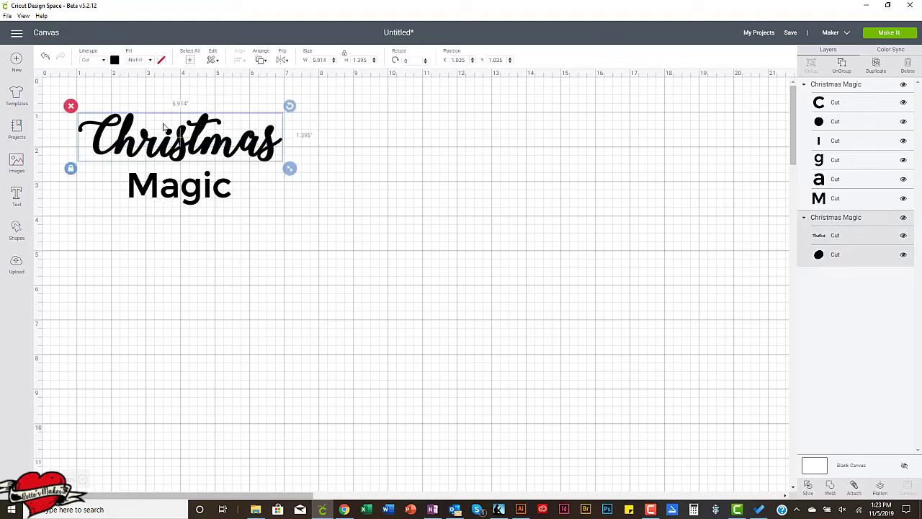
{"action": "left_click", "coordinate": [114, 61]}
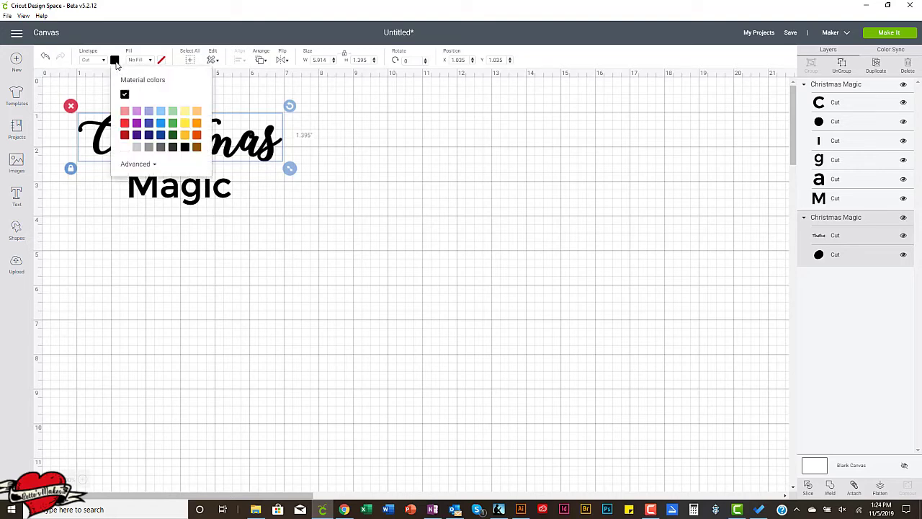
{"action": "left_click", "coordinate": [173, 111]}
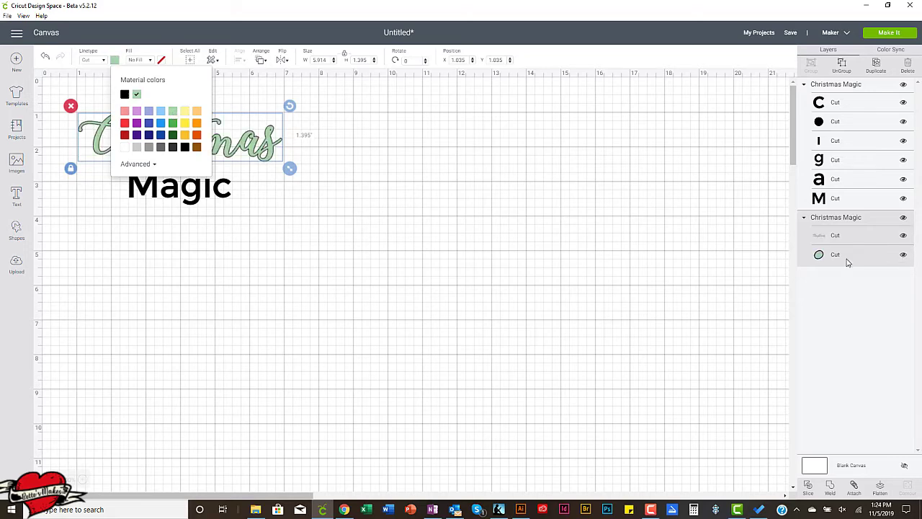
{"action": "left_click", "coordinate": [804, 217]}
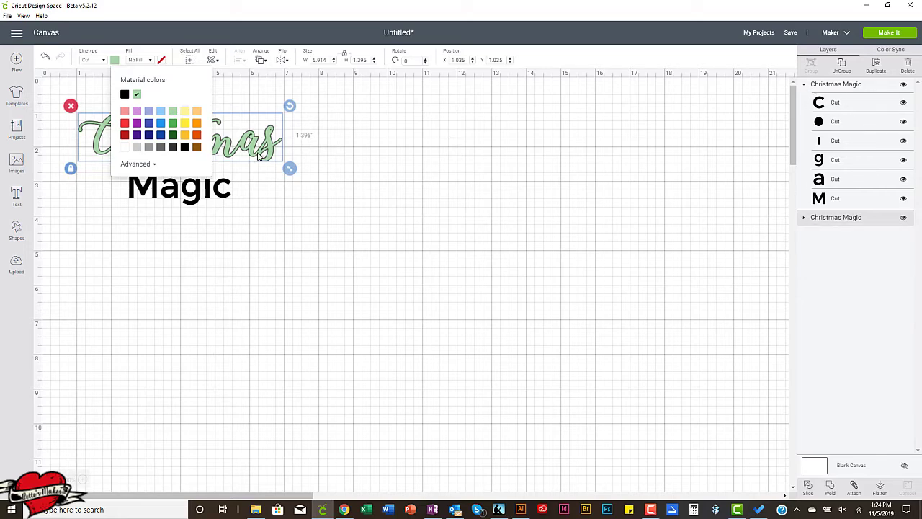
Give the word "Magic" the same light green material color and move it to about X 1.993, Y 3.293.
{"action": "left_click", "coordinate": [202, 199]}
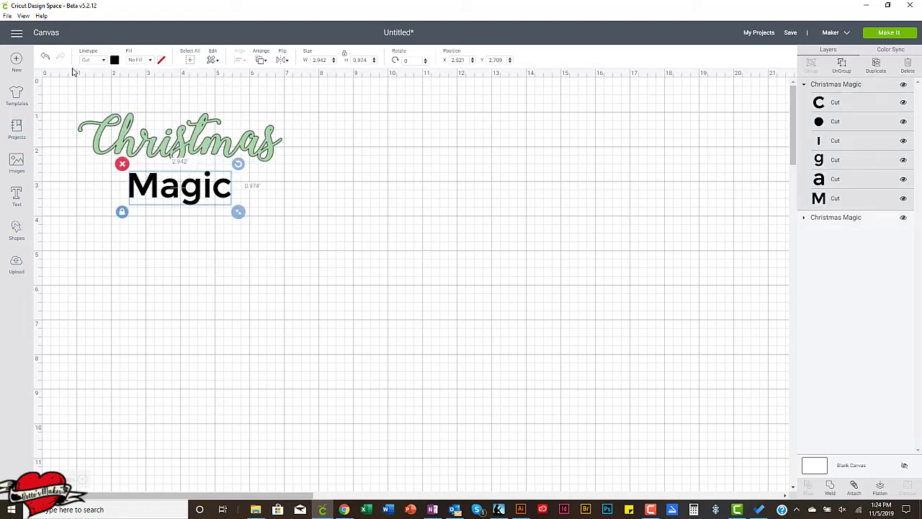
{"action": "left_click", "coordinate": [115, 60]}
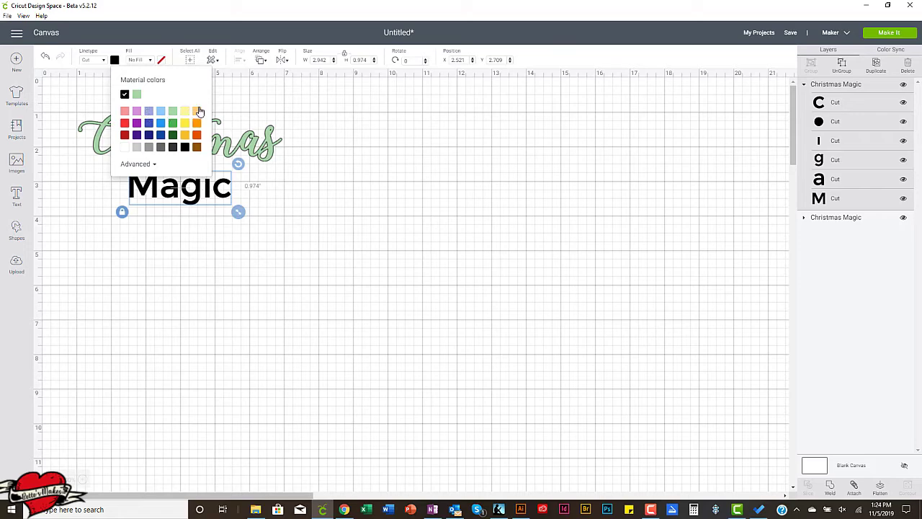
{"action": "left_click", "coordinate": [173, 113]}
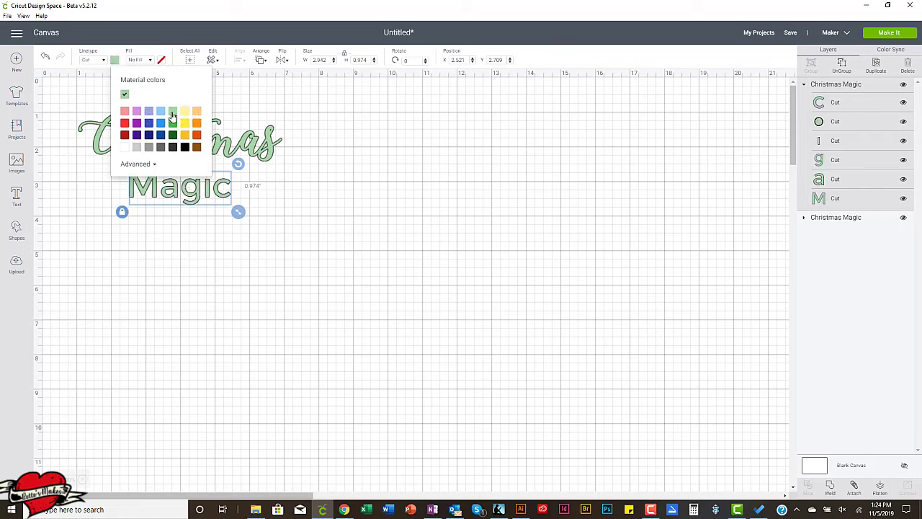
{"action": "left_click", "coordinate": [391, 196]}
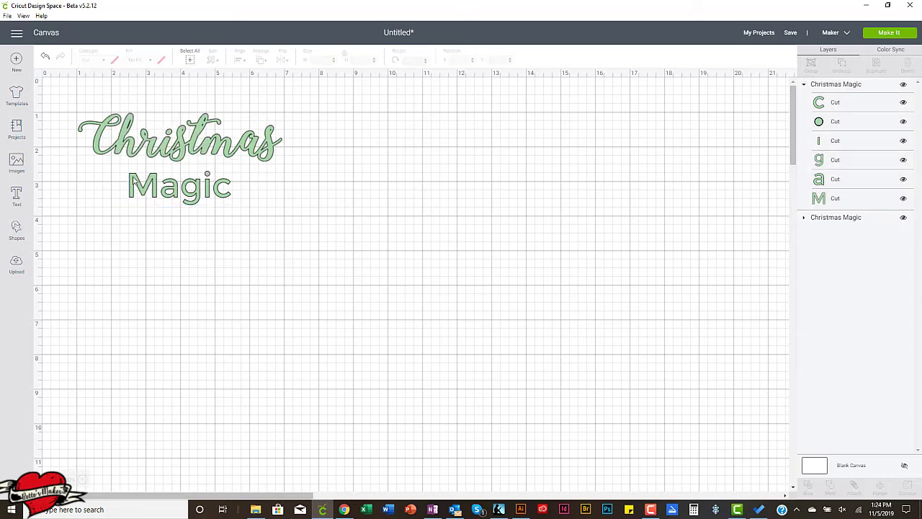
{"action": "left_click", "coordinate": [193, 199]}
{"action": "left_click_drag", "start_coordinate": [193, 198], "coordinate": [173, 221]}
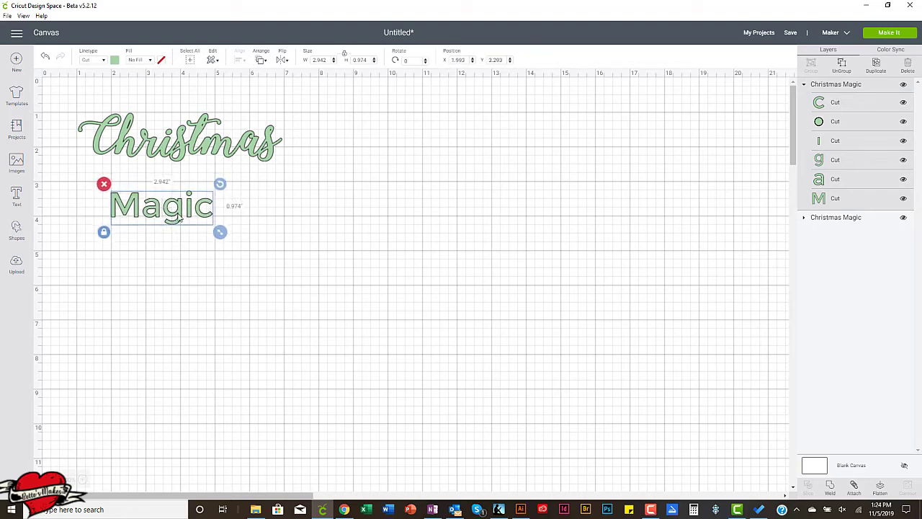
Attach the two cut layers of the word "Christmas" so they stay together for cutting.
{"action": "left_click", "coordinate": [197, 140]}
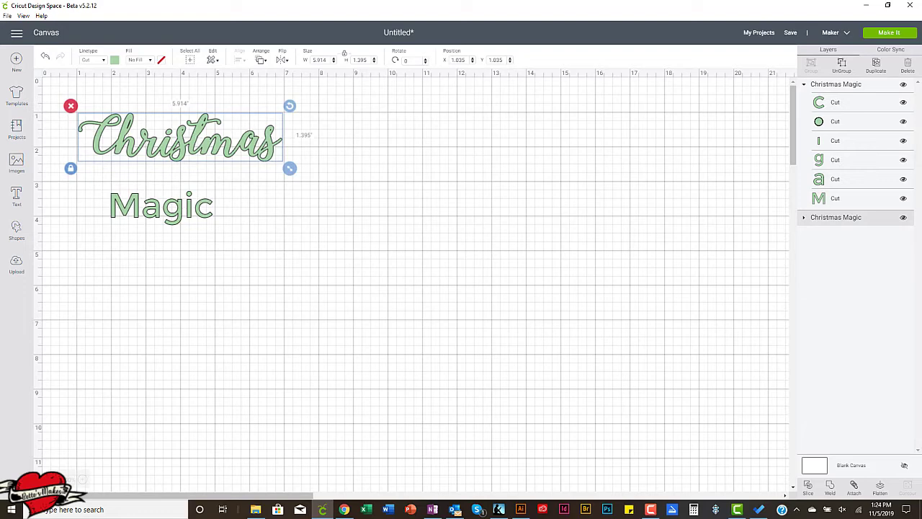
{"action": "left_click", "coordinate": [804, 218]}
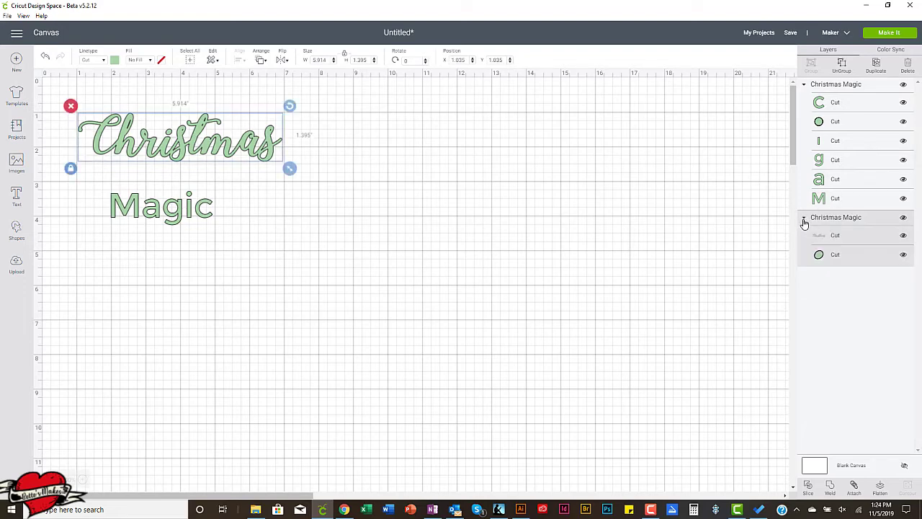
{"action": "left_click", "coordinate": [854, 244]}
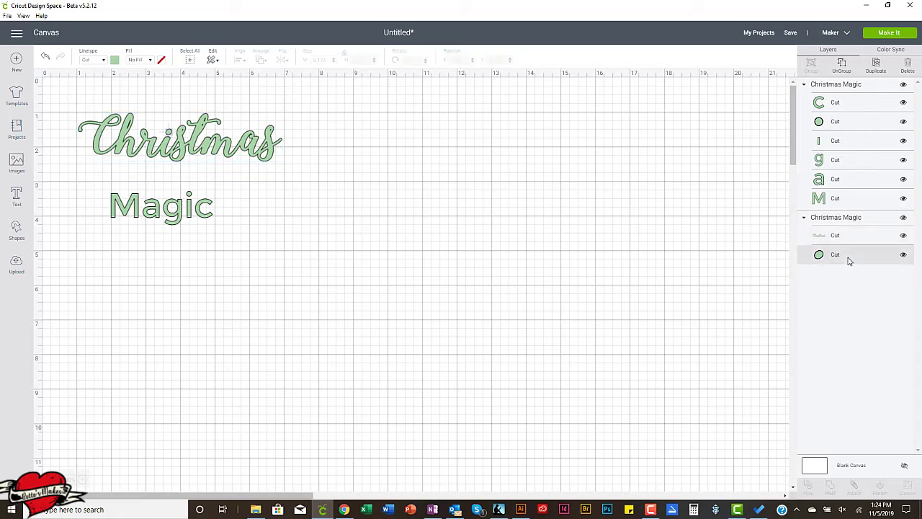
{"action": "left_click", "coordinate": [364, 150]}
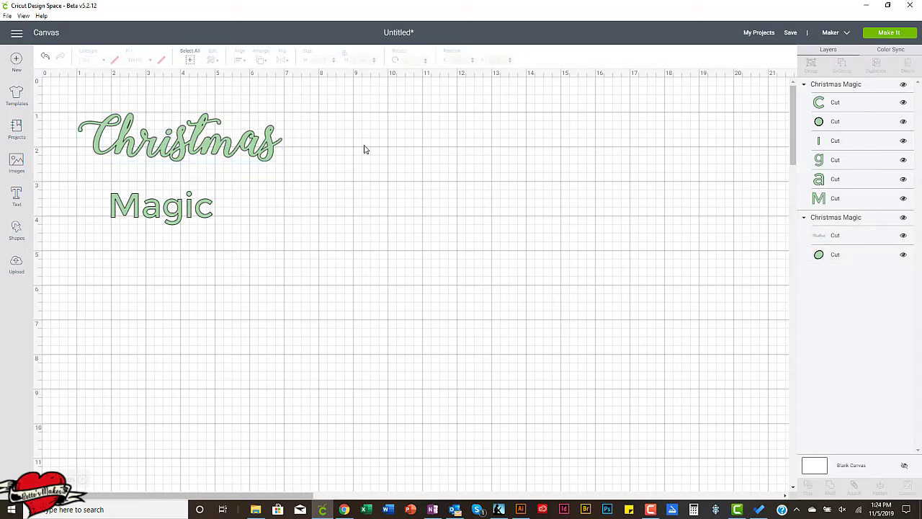
{"action": "left_click_drag", "start_coordinate": [75, 98], "coordinate": [293, 177]}
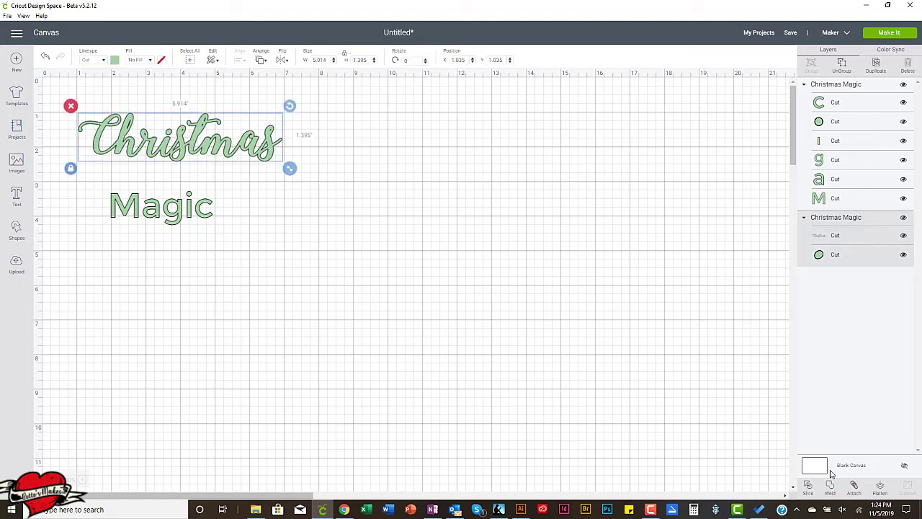
{"action": "left_click", "coordinate": [854, 488]}
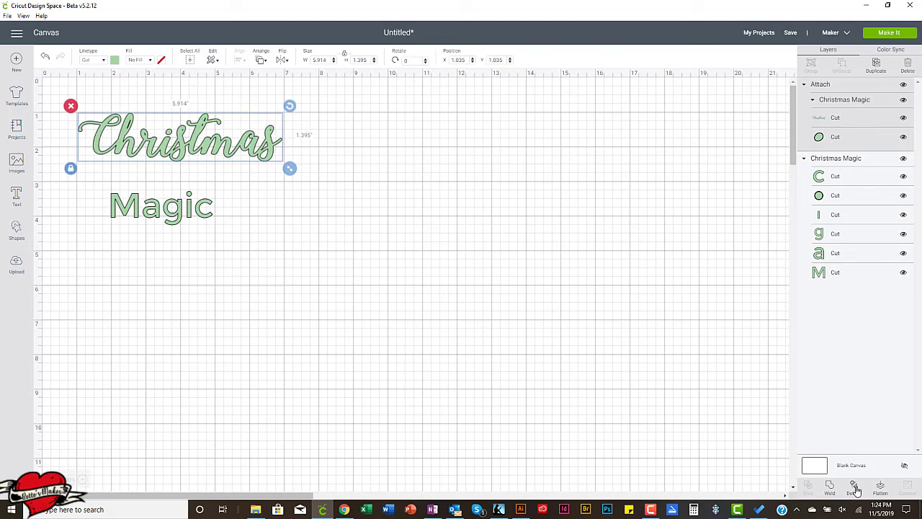
Attach the letters of "Magic" together and move the word to about X 2.257, Y 3.223.
{"action": "left_click", "coordinate": [186, 207]}
{"action": "left_click", "coordinate": [180, 209]}
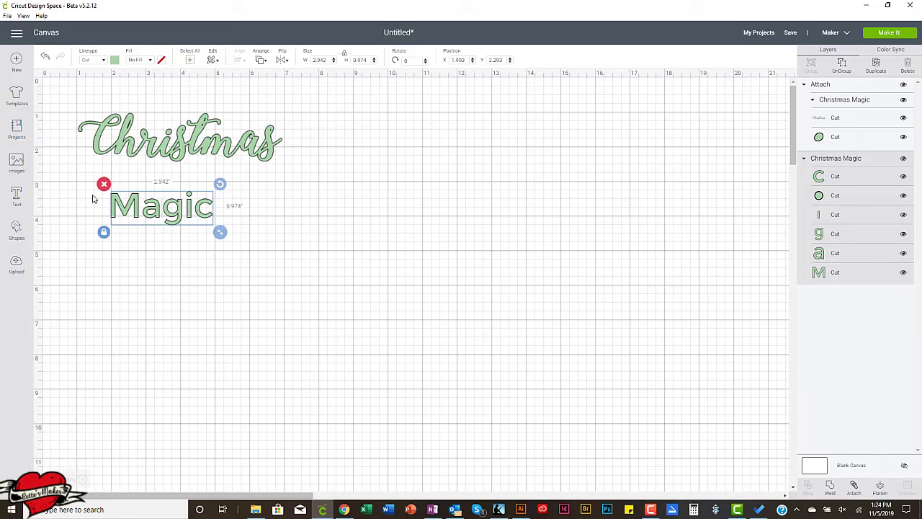
{"action": "left_click", "coordinate": [854, 488]}
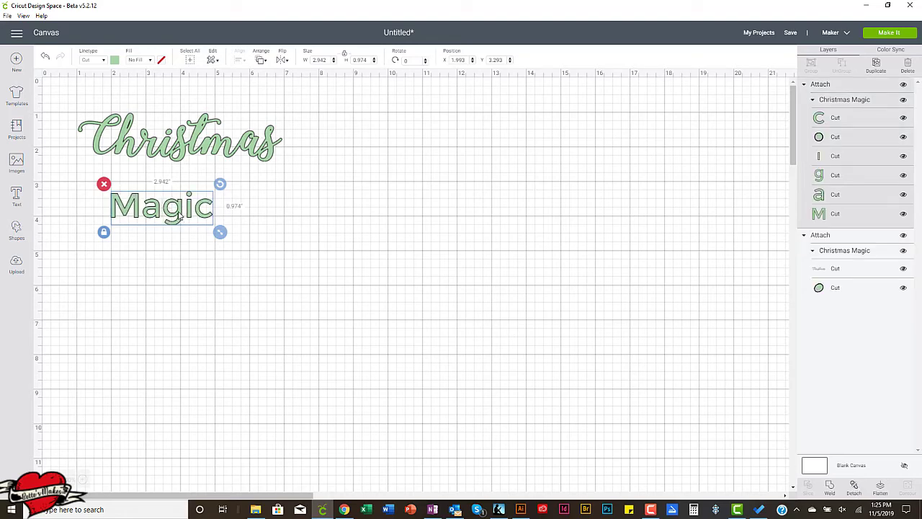
{"action": "mouse_move", "coordinate": [179, 215]}
{"action": "left_mouse_down"}
{"action": "mouse_move", "coordinate": [197, 252]}
{"action": "mouse_move", "coordinate": [188, 211]}
{"action": "left_mouse_up"}
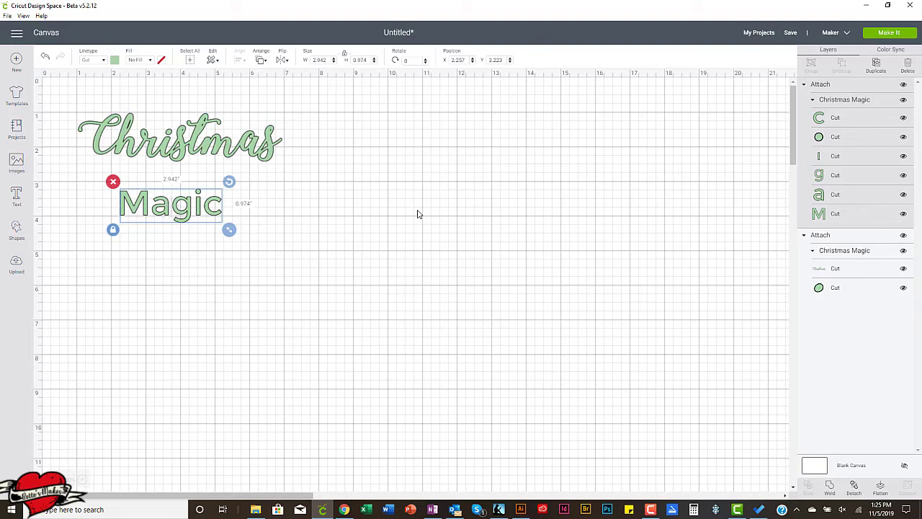
Save the project as "Christmas Magic" and deselect the artwork.
{"action": "left_click", "coordinate": [791, 33]}
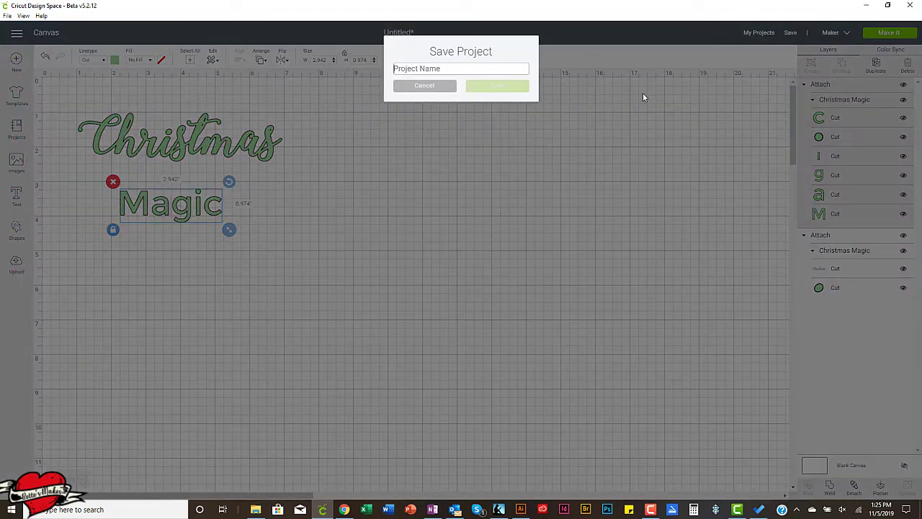
{"action": "type", "text": "Christmas Magic"}
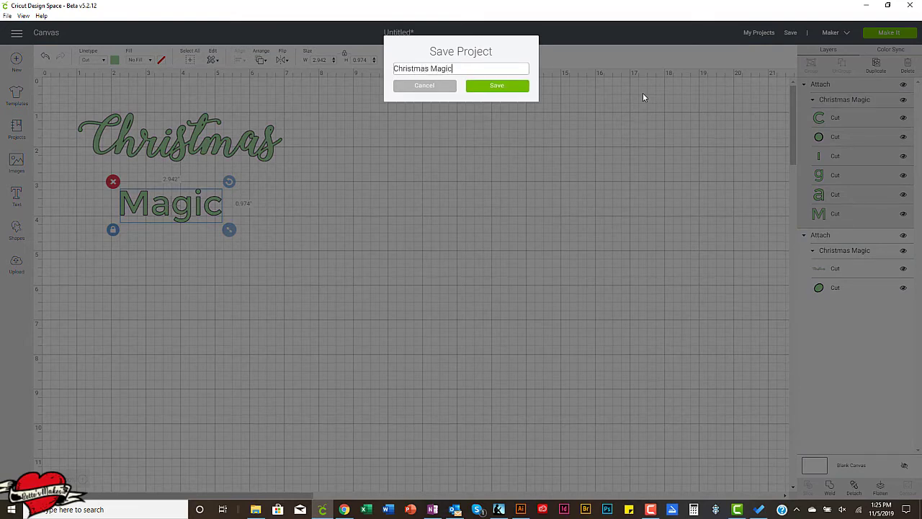
{"action": "left_click", "coordinate": [497, 85]}
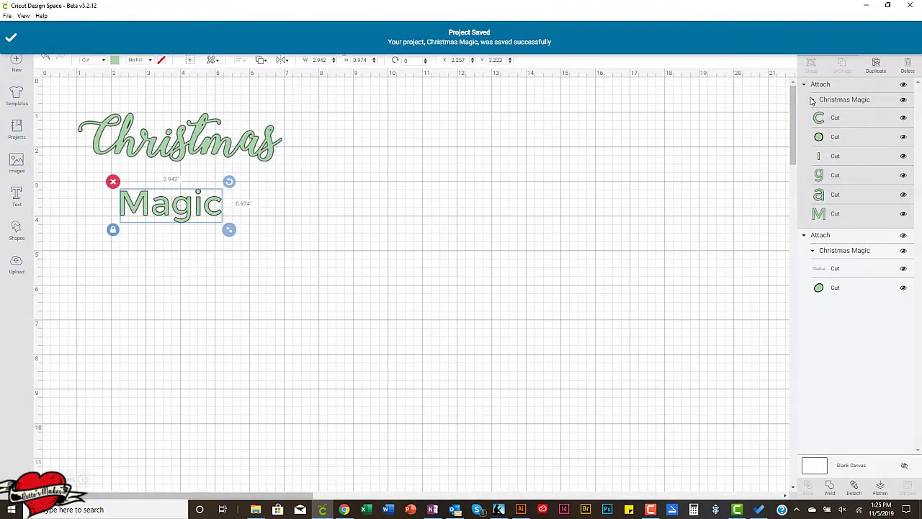
{"action": "left_click", "coordinate": [575, 144]}
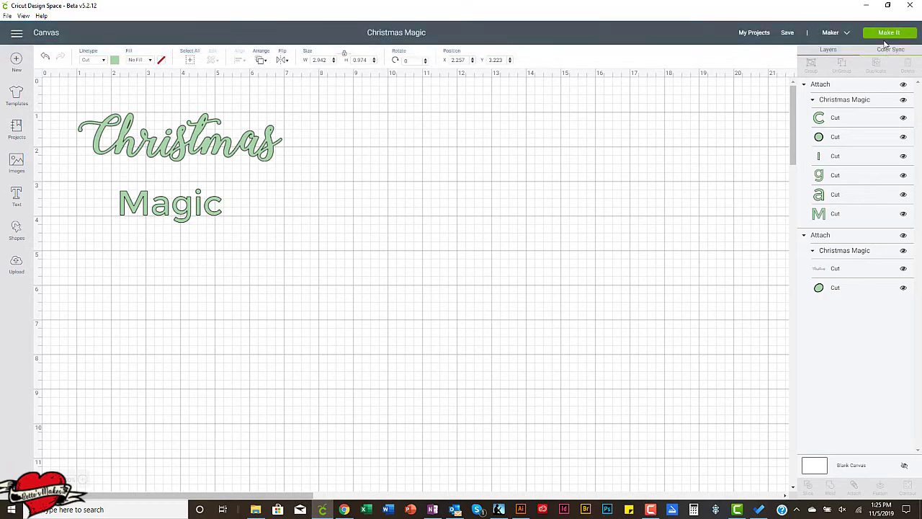
Send the project to the cutting mat preview and move "Magic" about 1.4 inches farther from "Christmas".
{"action": "left_click", "coordinate": [887, 34]}
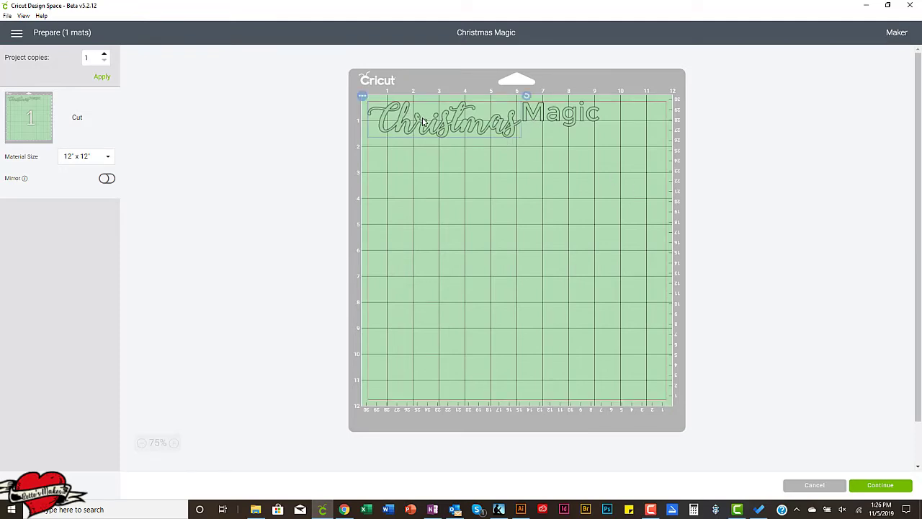
{"action": "left_click", "coordinate": [568, 117]}
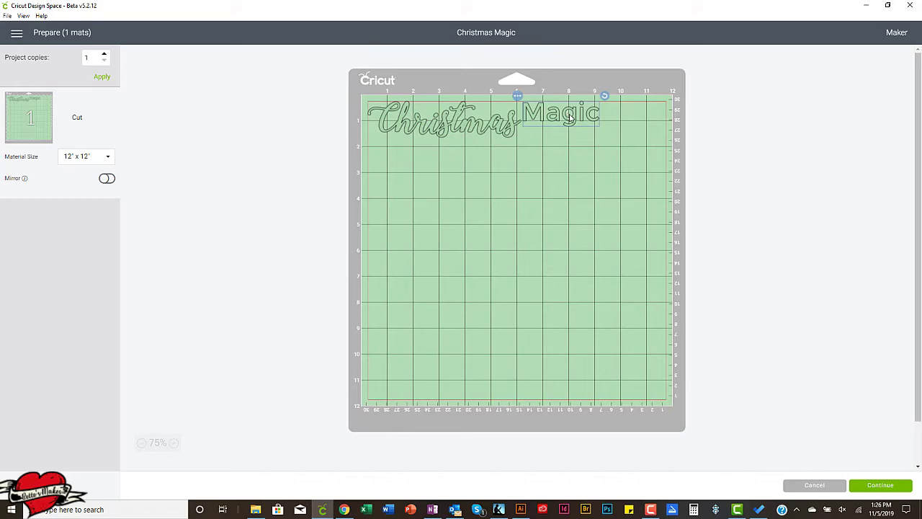
{"action": "left_click_drag", "start_coordinate": [569, 118], "coordinate": [605, 123]}
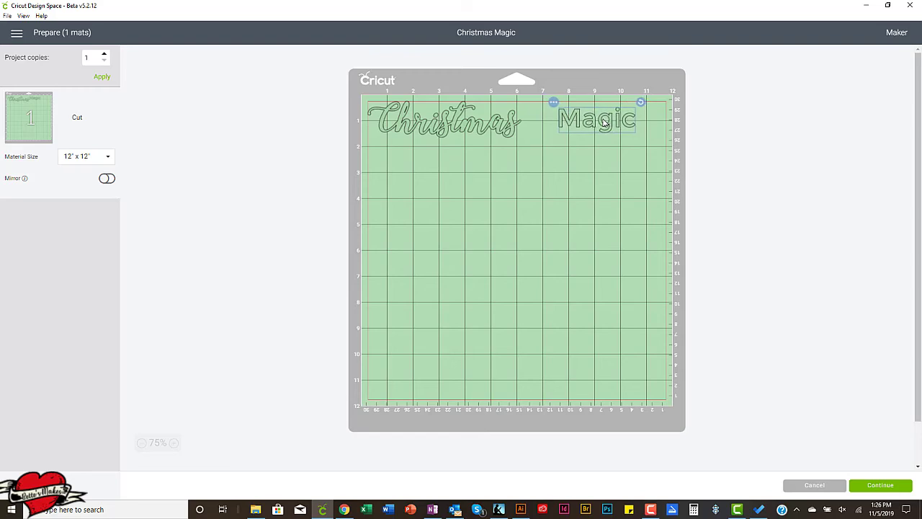